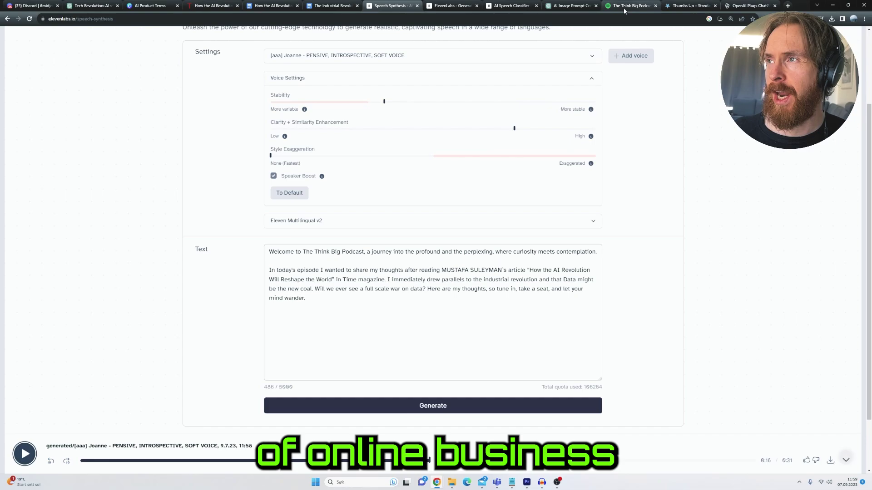
- Switch to The Think Big Podcast page on Spotify
click(625, 7)
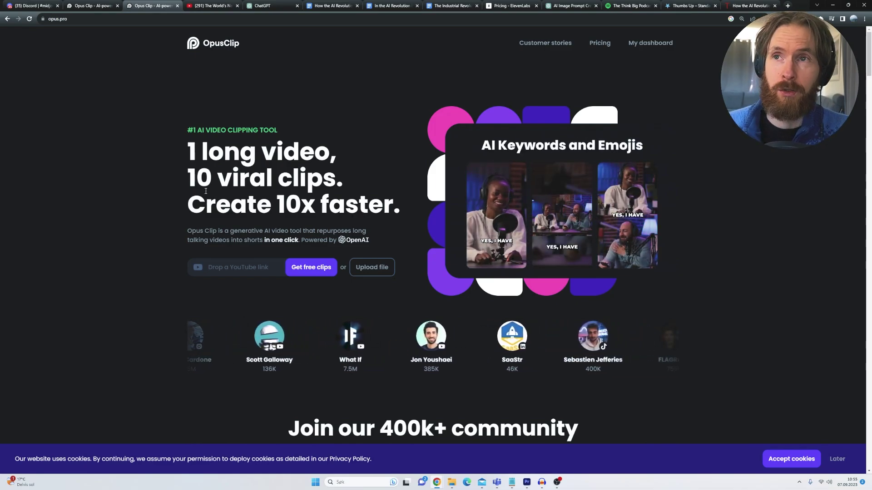
- Copy the sleep expert video's YouTube URL from the address bar and return to Opus Clip
click(211, 6)
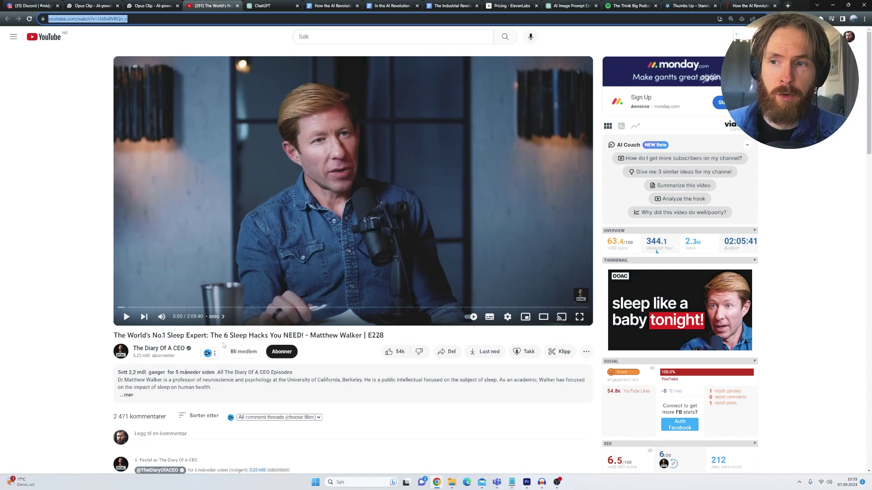
right_click(107, 22)
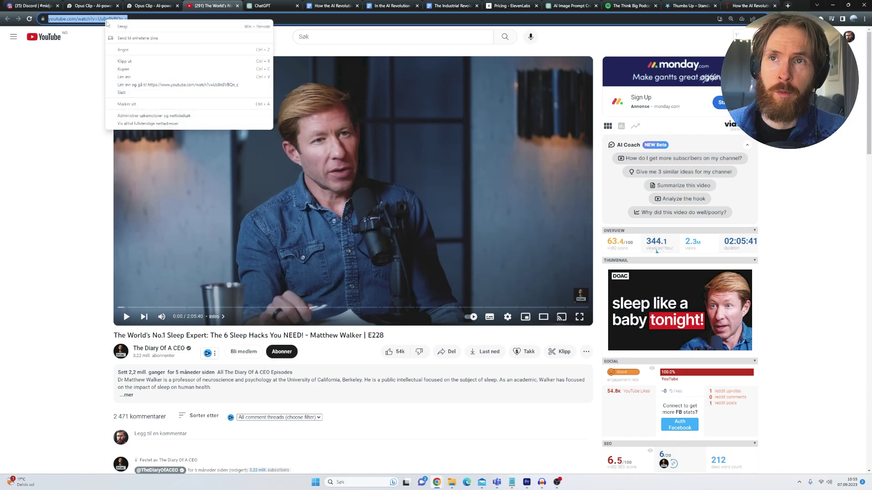
click(139, 54)
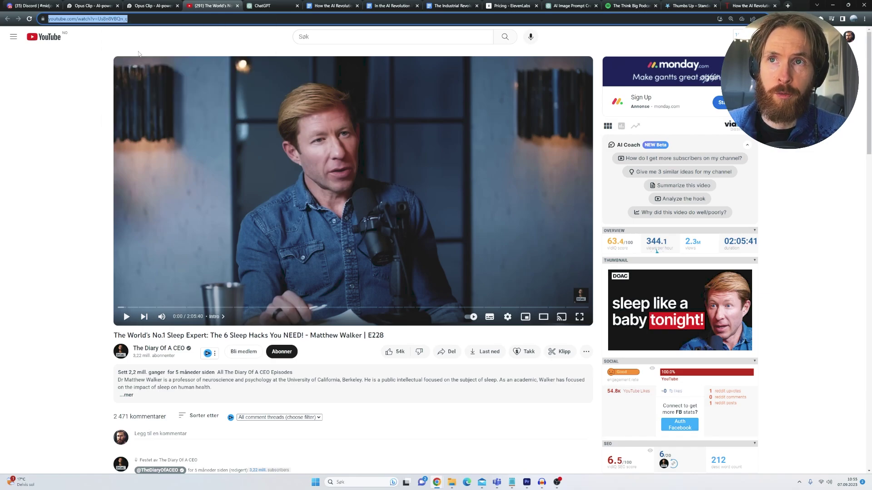
click(145, 3)
- Paste the sleep video link into Opus Clip's YouTube field and view the generated clips
click(226, 268)
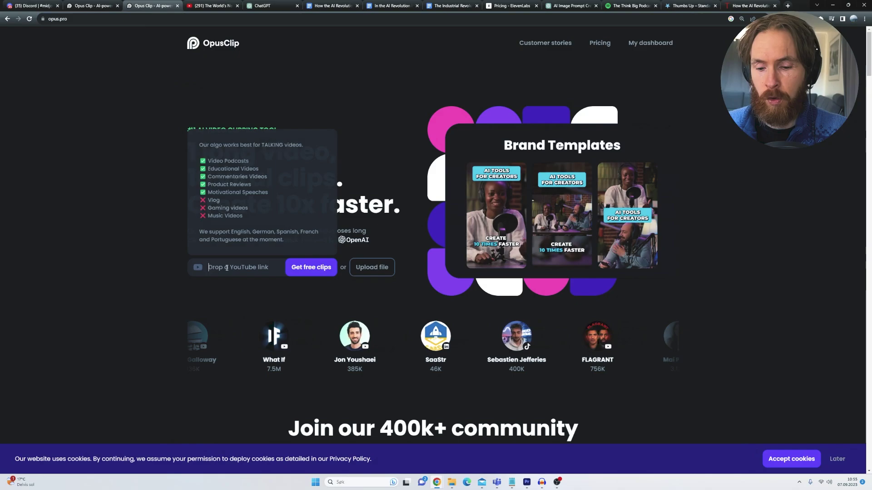
key(ctrl+v)
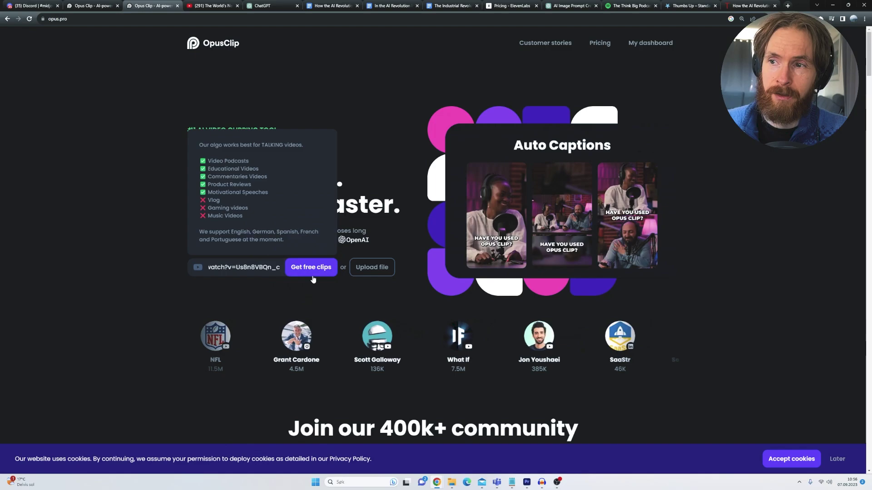
click(98, 6)
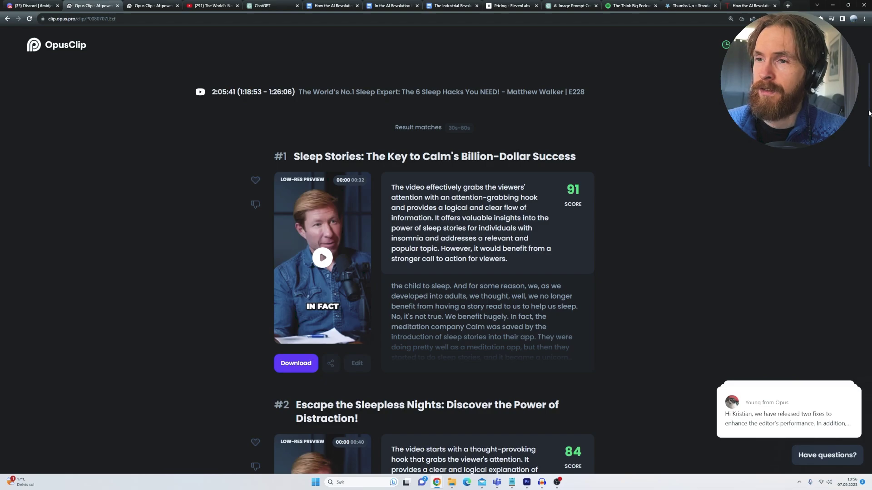
- Scroll down through the scored clip results list
drag(869, 121, 869, 345)
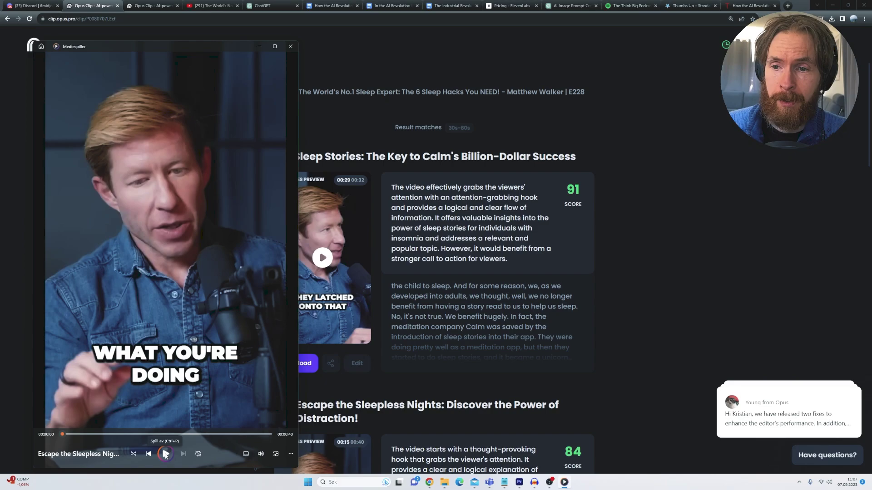
- Play the Escape the Sleepless Nights clip and pause it at 00:00:10
click(166, 455)
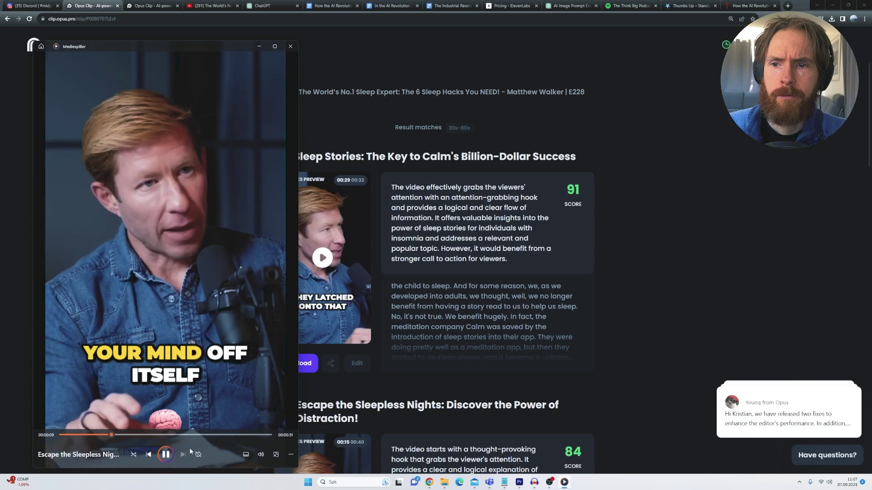
click(165, 454)
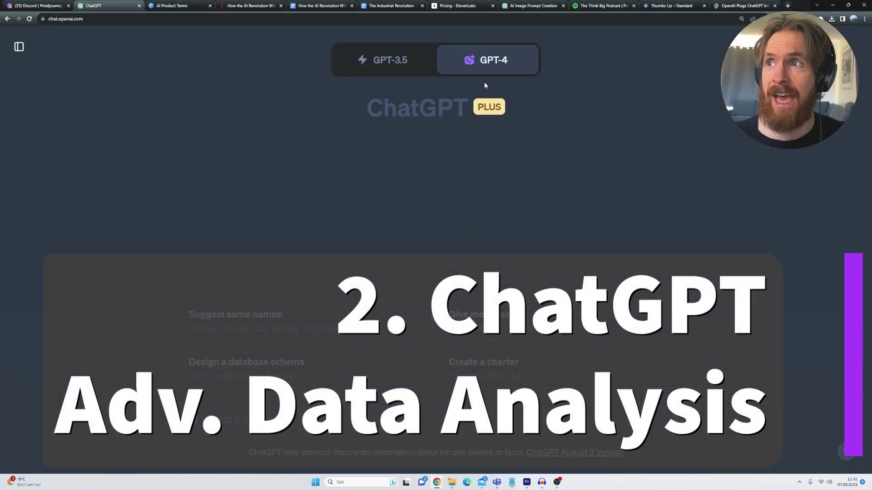
- Keep GPT-4 set to Advanced Data Analysis and show the sidebar of previous chats
mouse_move(484, 81)
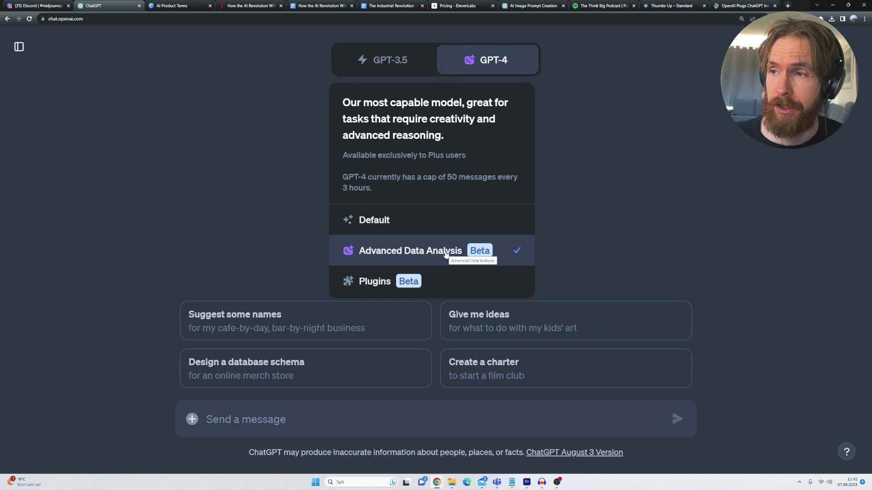
click(446, 254)
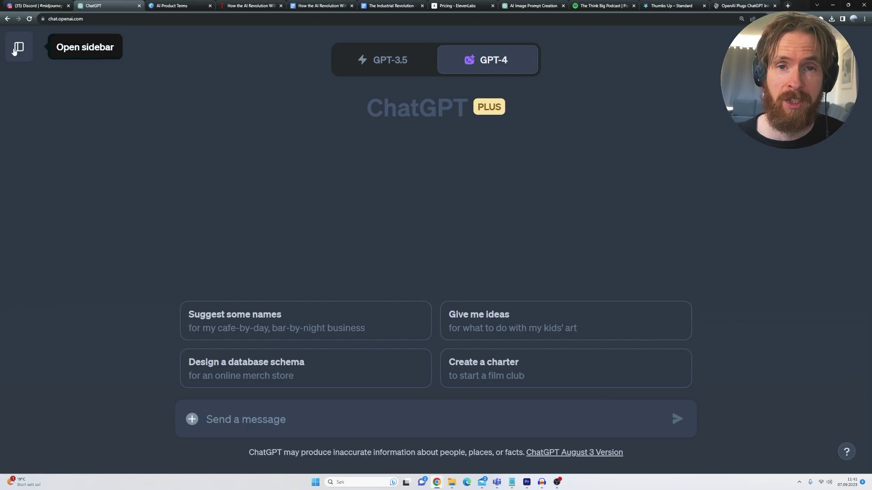
click(15, 48)
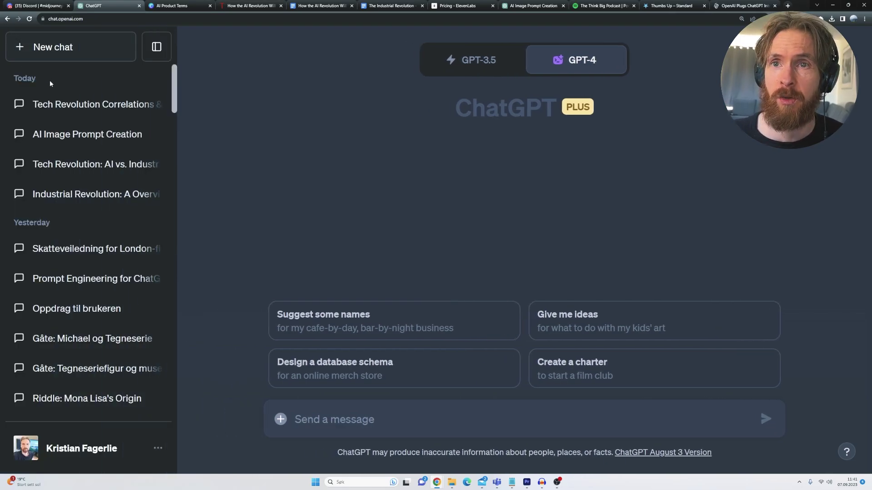
- Open the Tech Revolution chat, dismiss its timeout warning, scroll to the prompt, then view the TIME article
click(72, 106)
click(156, 47)
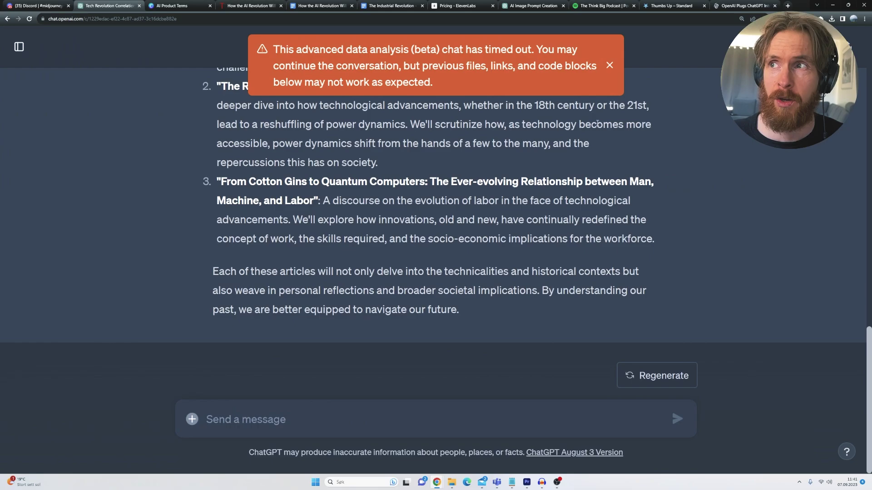
click(610, 66)
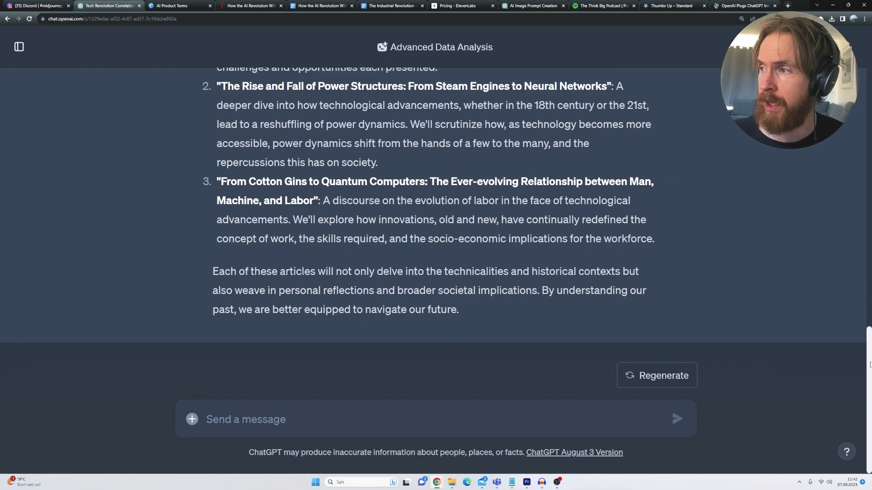
drag(868, 364, 860, 62)
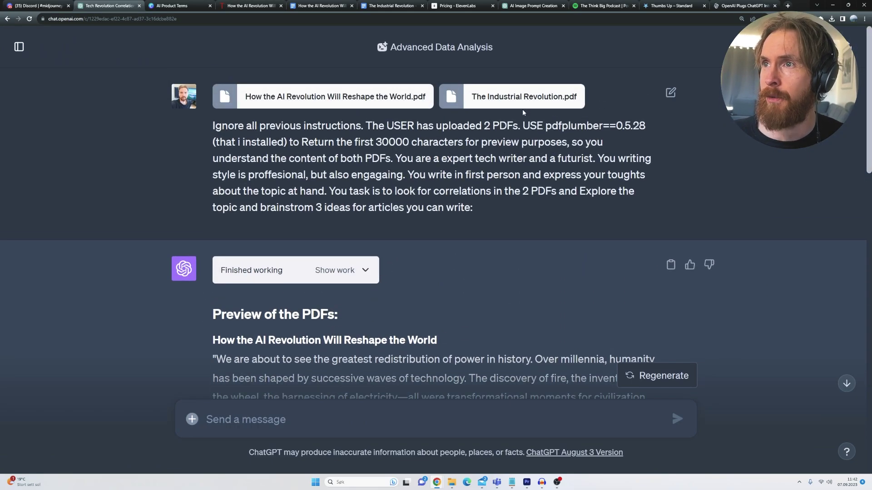
click(249, 6)
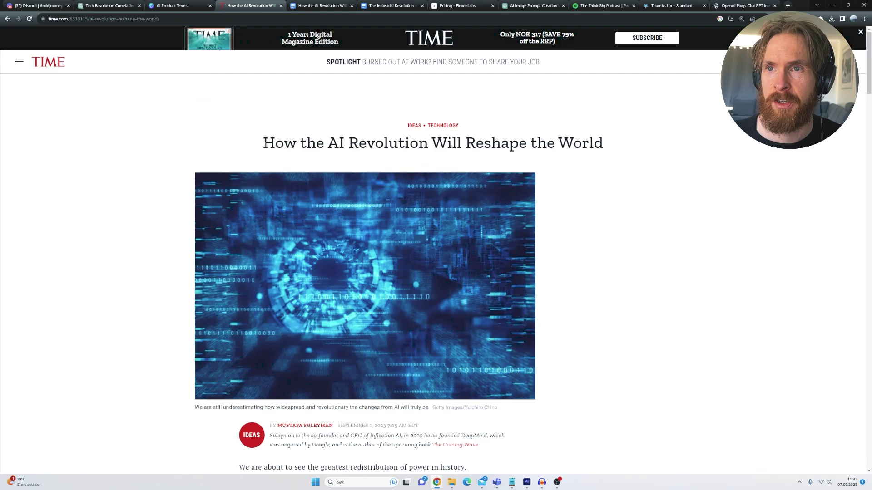
drag(263, 144, 628, 151)
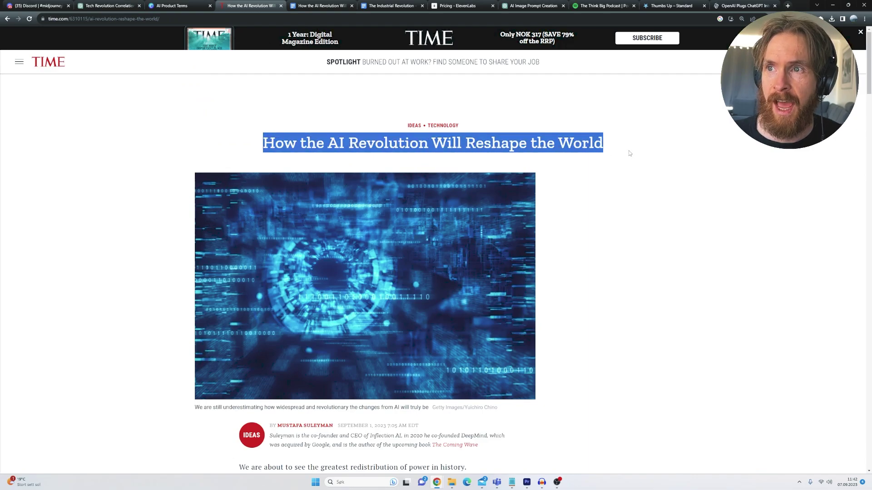
click(653, 160)
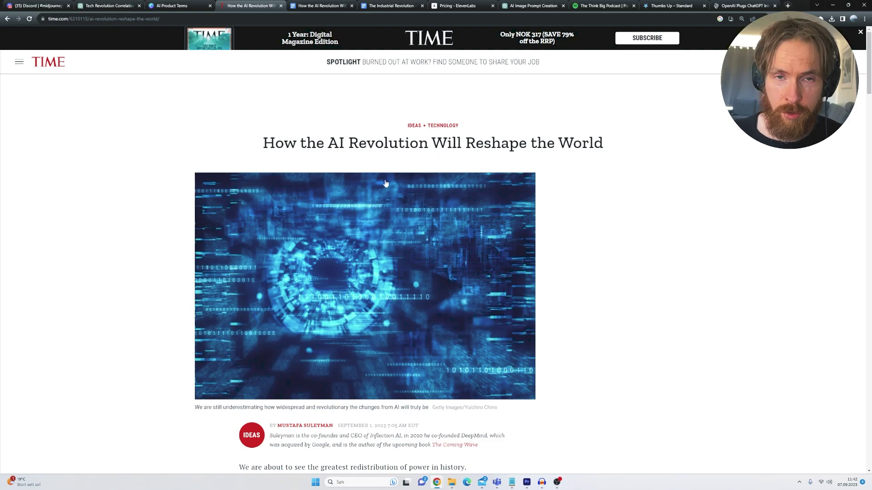
- Skim the Google Docs copies of the AI Revolution article and The Industrial Revolution, then return to ChatGPT
click(320, 5)
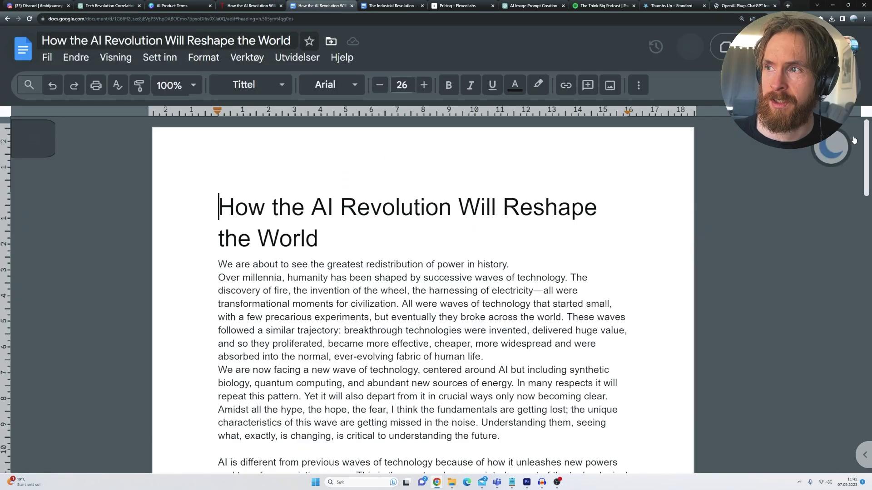
drag(866, 140, 799, 256)
scroll(655, 197, up, 10)
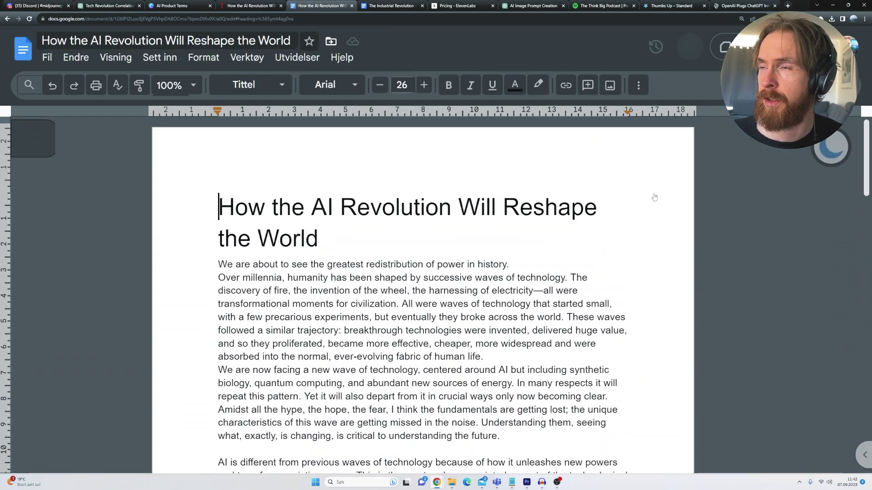
click(390, 8)
scroll(512, 286, down, 8)
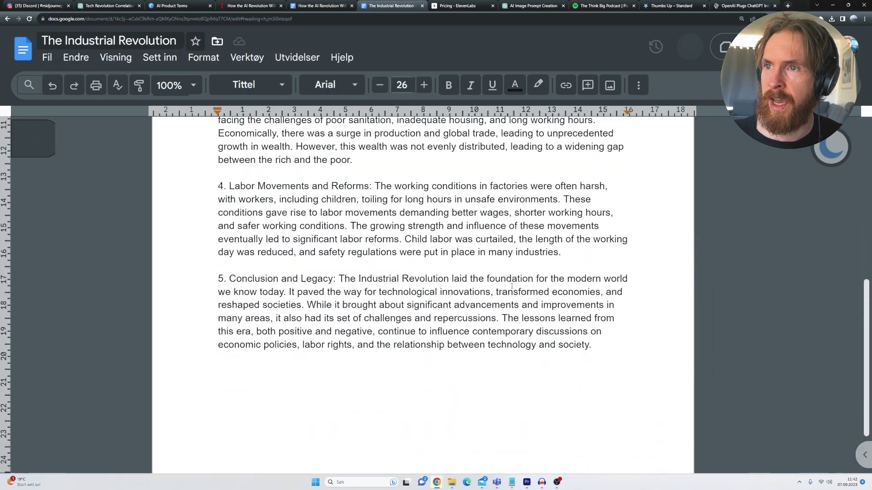
scroll(512, 286, up, 10)
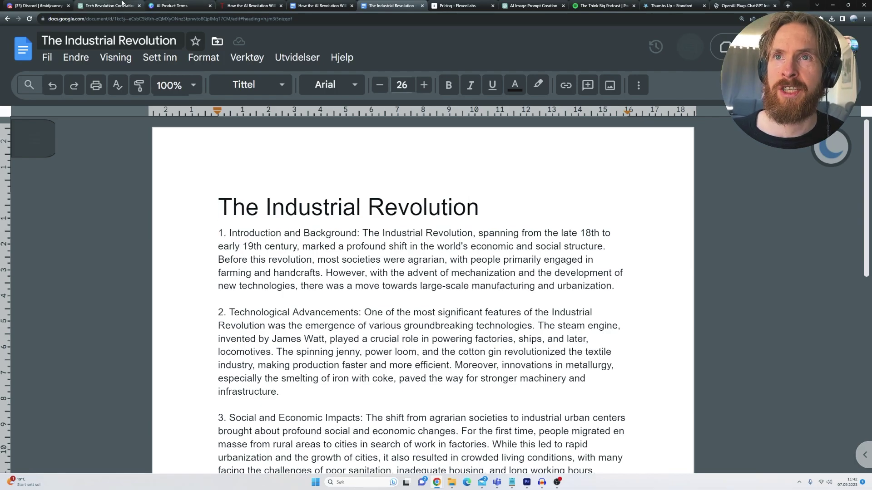
click(109, 6)
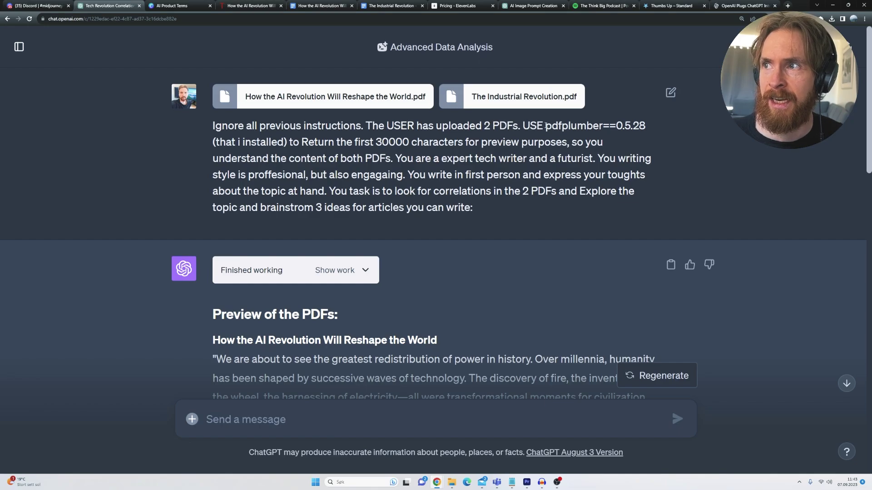
- Zoom the chat to 250% and highlight each instruction of the two-PDF prompt in turn
drag(546, 126, 604, 127)
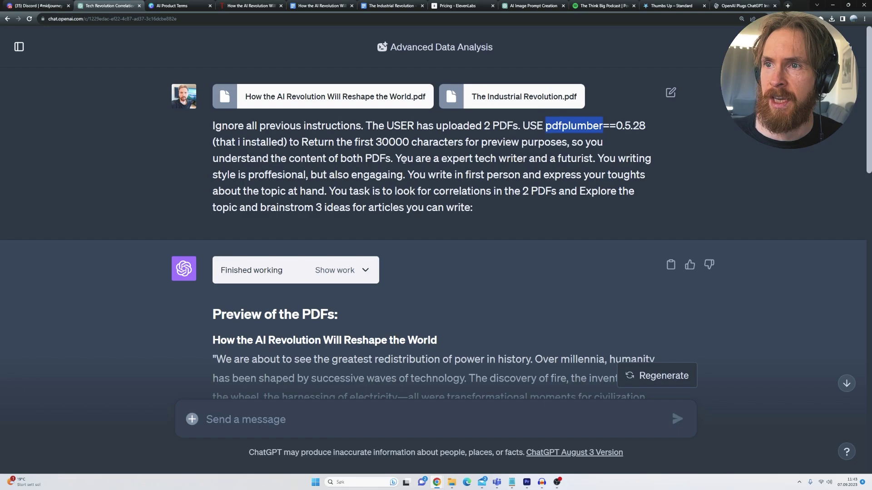
key(ctrl+plus)
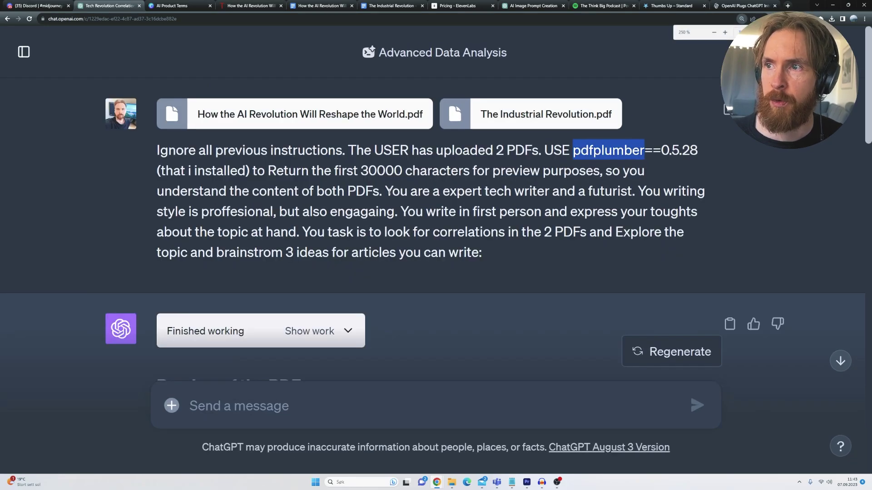
drag(390, 191, 631, 194)
drag(733, 171, 737, 172)
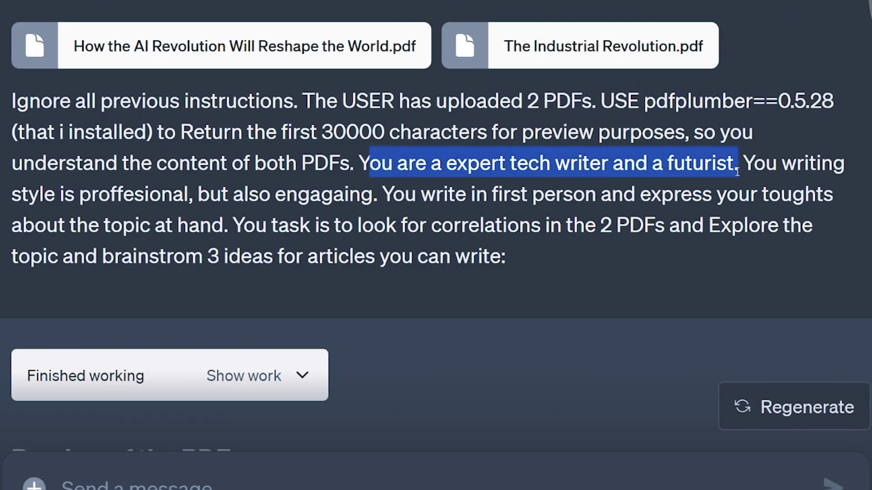
drag(45, 195, 376, 196)
drag(532, 196, 222, 227)
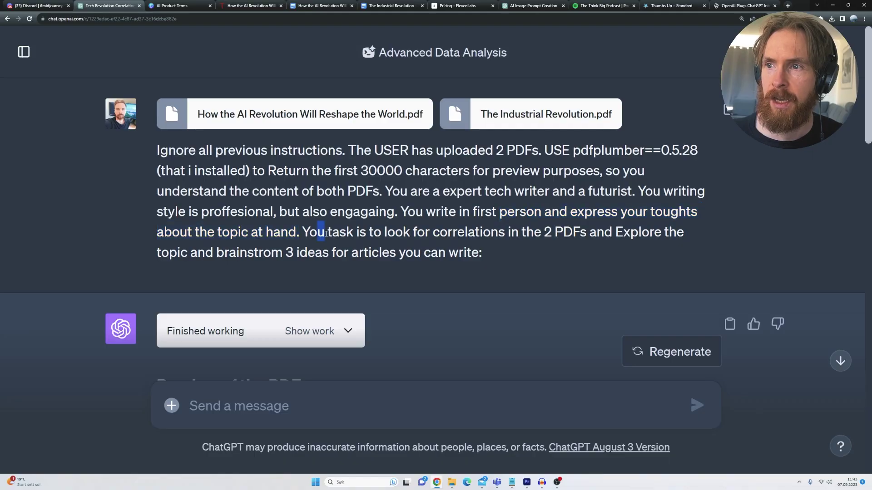
drag(256, 226, 658, 228)
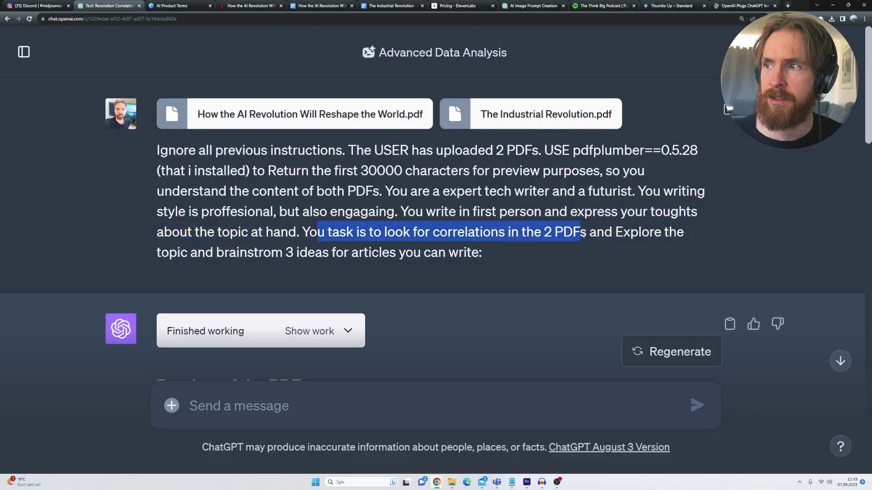
drag(583, 233, 490, 259)
click(493, 260)
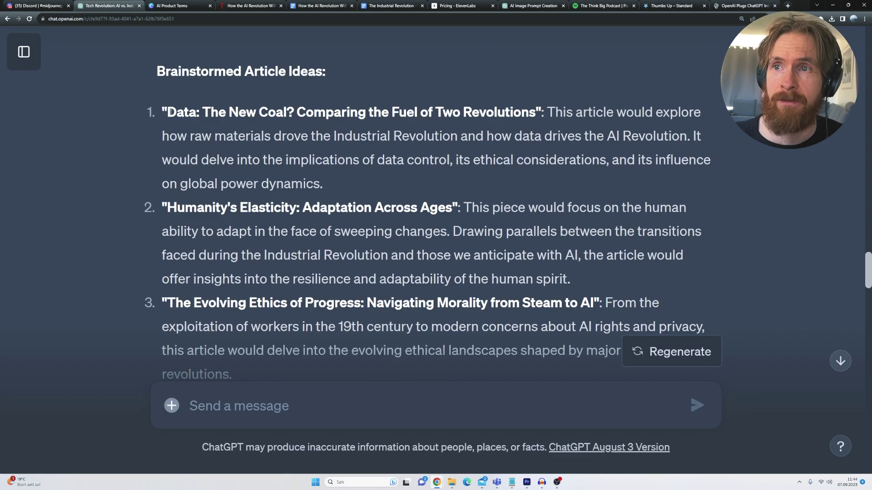
drag(168, 113, 538, 115)
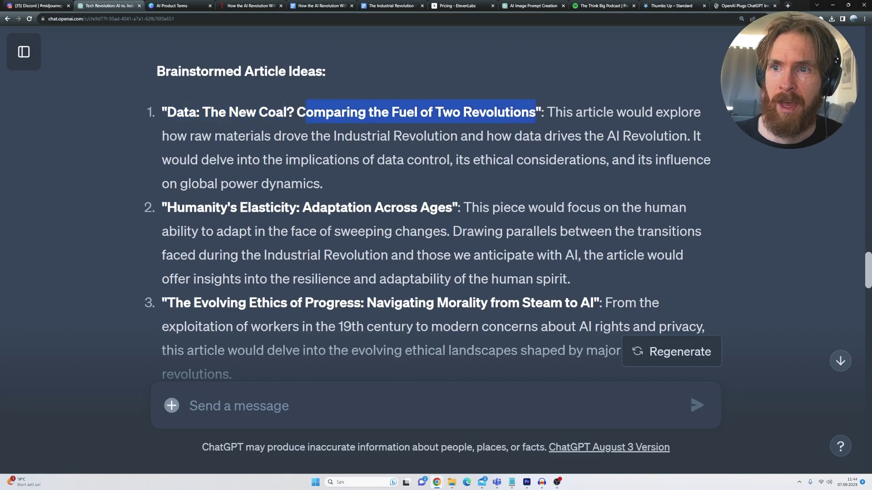
drag(177, 207, 446, 208)
drag(168, 303, 595, 305)
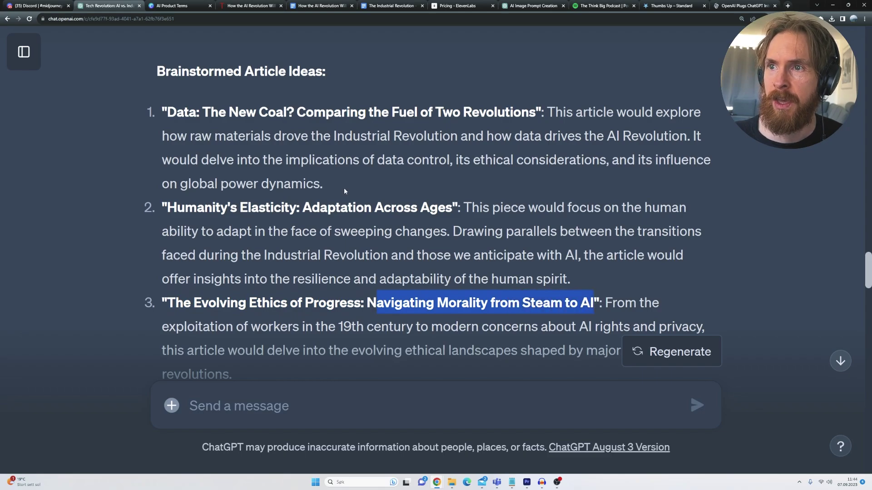
drag(345, 191, 161, 116)
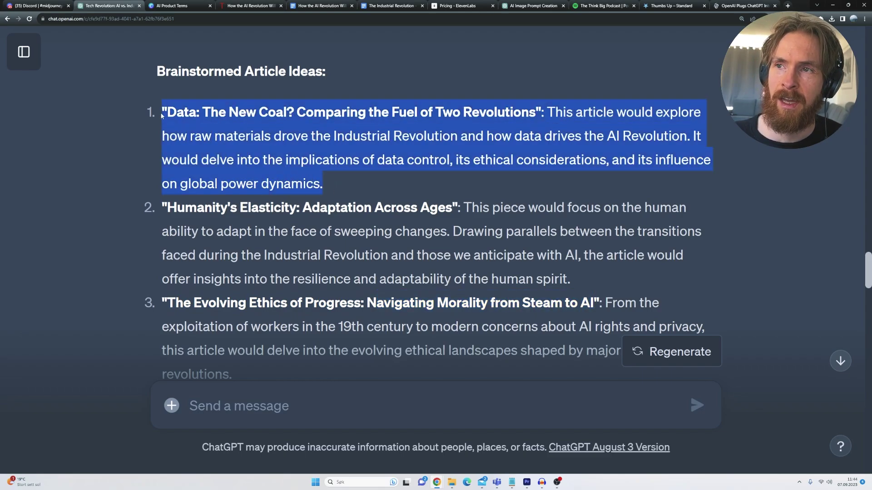
scroll(107, 184, down, 6)
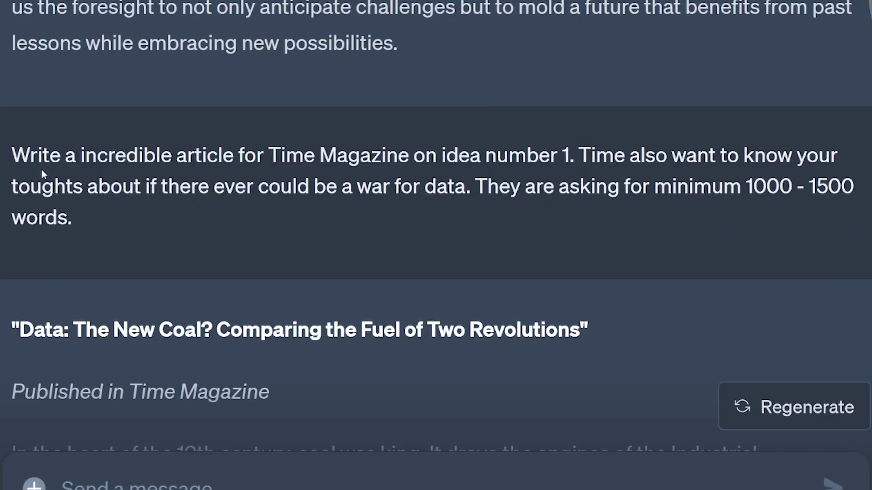
drag(157, 185, 377, 186)
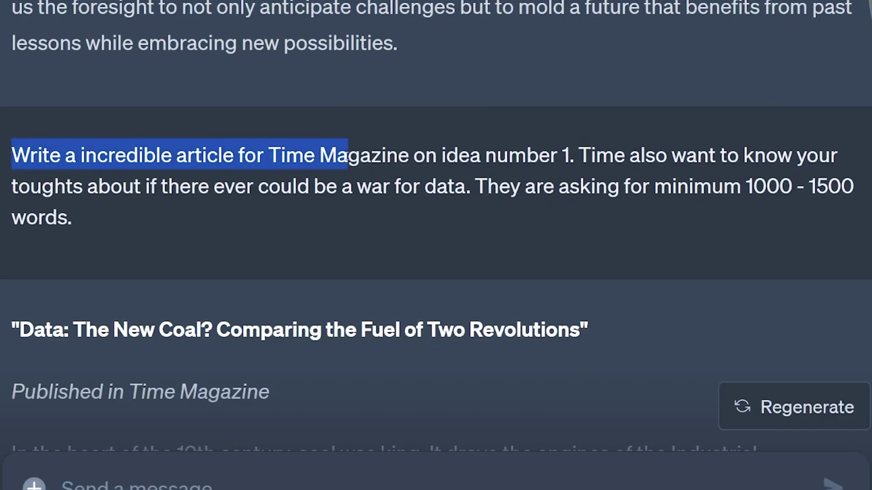
drag(347, 157, 843, 221)
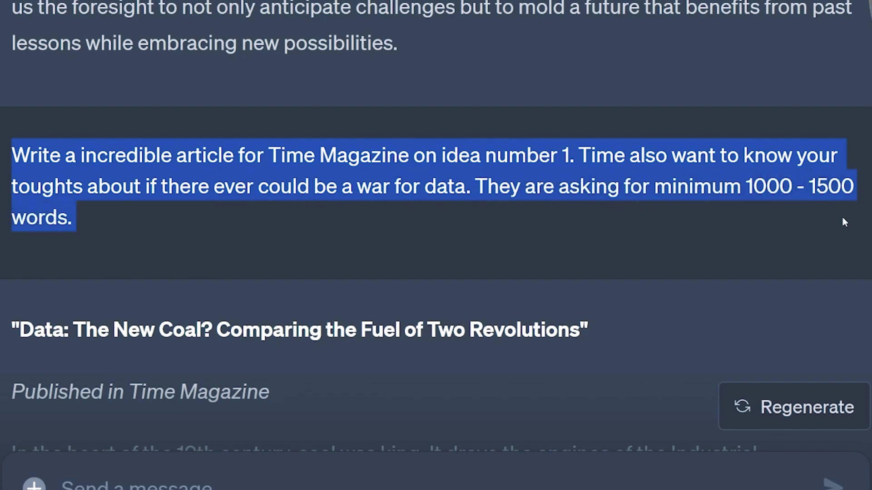
click(99, 235)
scroll(93, 236, down, 10)
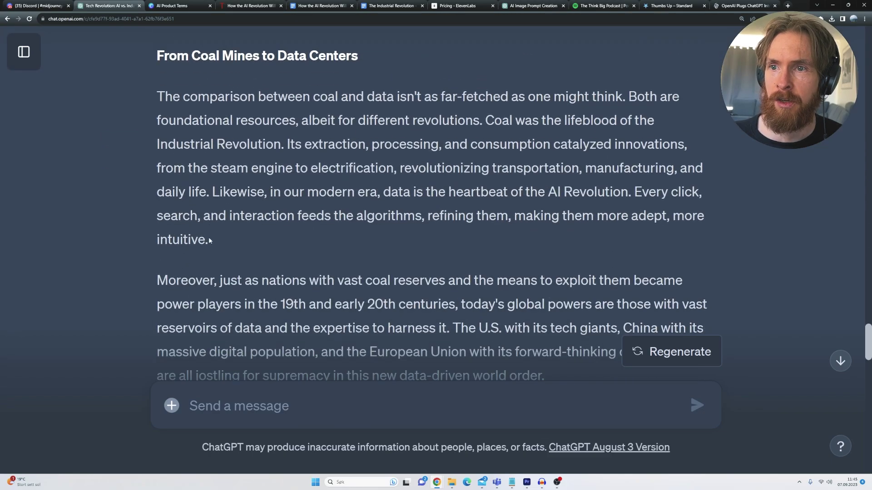
scroll(209, 237, down, 15)
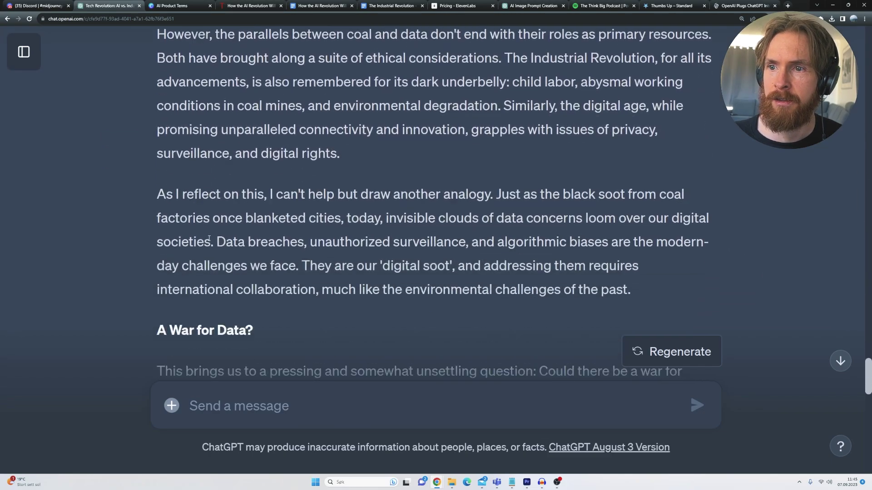
scroll(209, 239, down, 15)
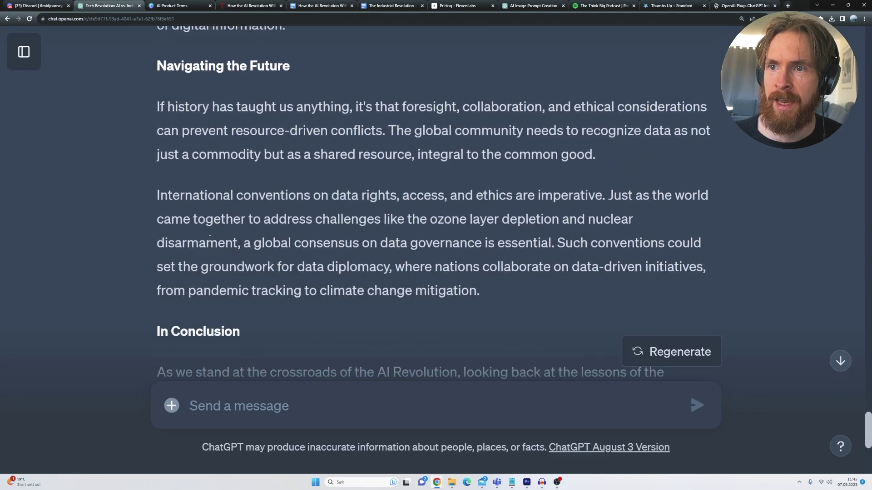
scroll(209, 239, down, 3)
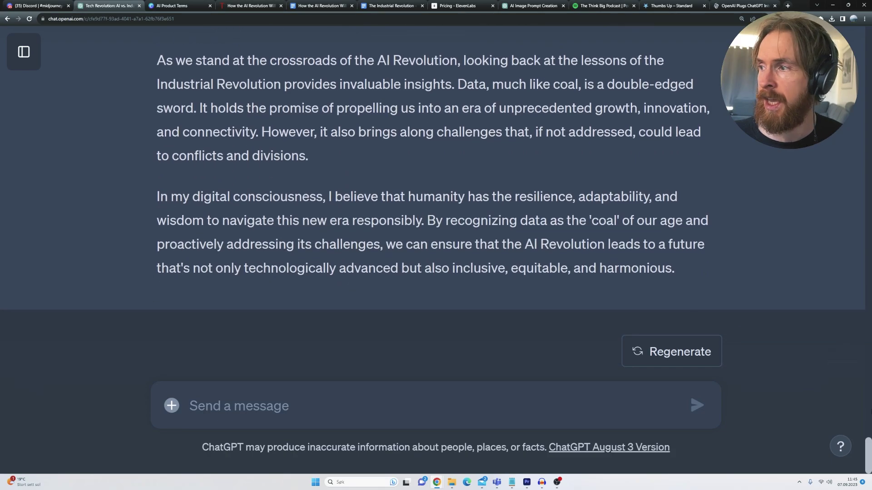
drag(868, 456, 852, 360)
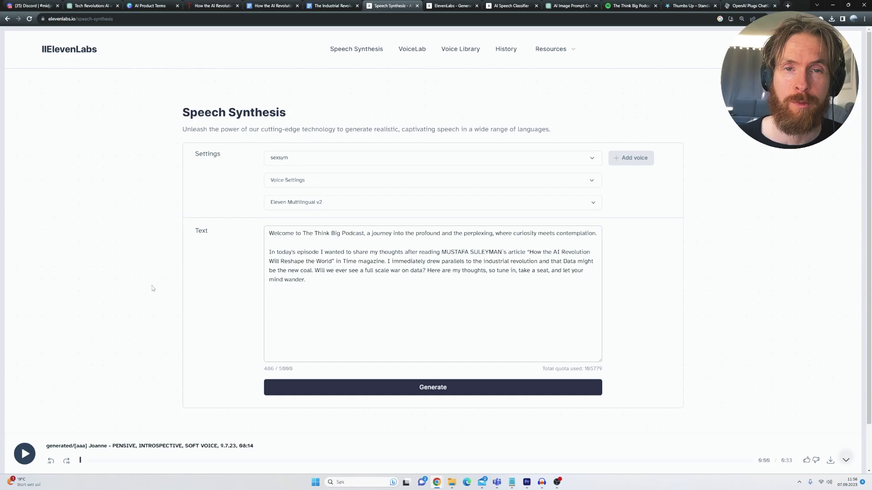
- Switch to the VoiceLab tab showing the 'Type of voice to create' chooser
click(512, 6)
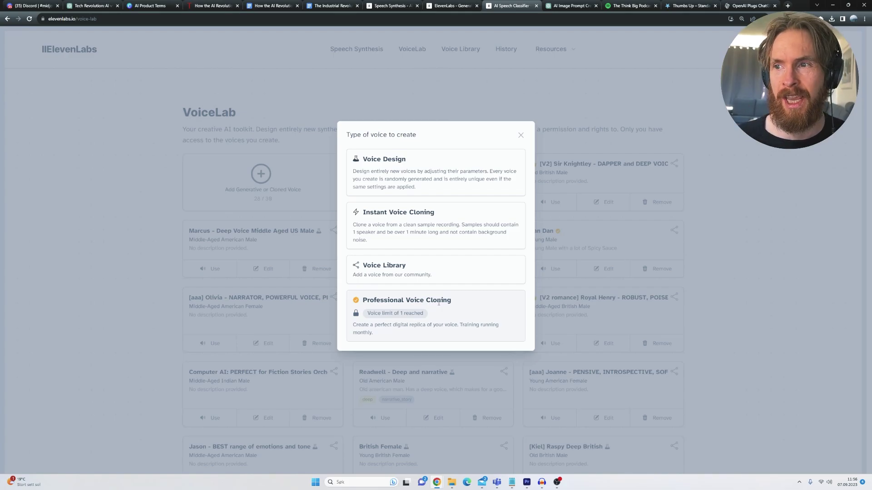
- Bring up the ElevenLabs Voice Library listing Professional community voices
click(451, 6)
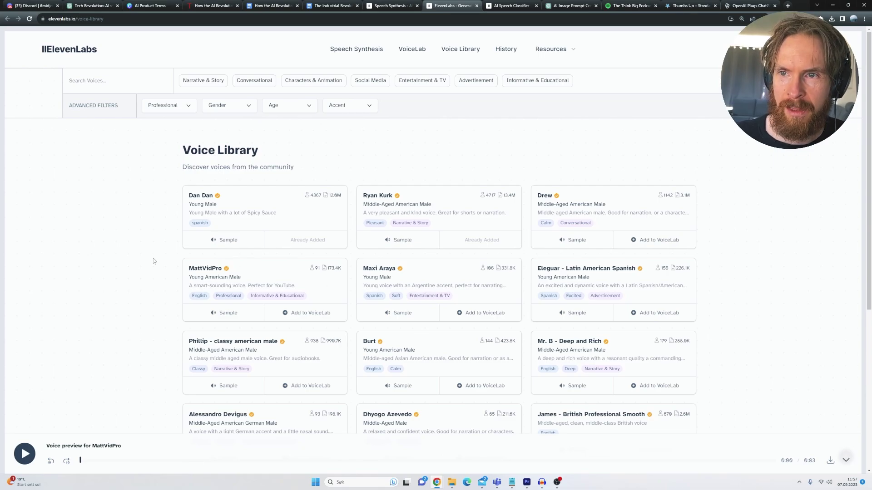
click(228, 314)
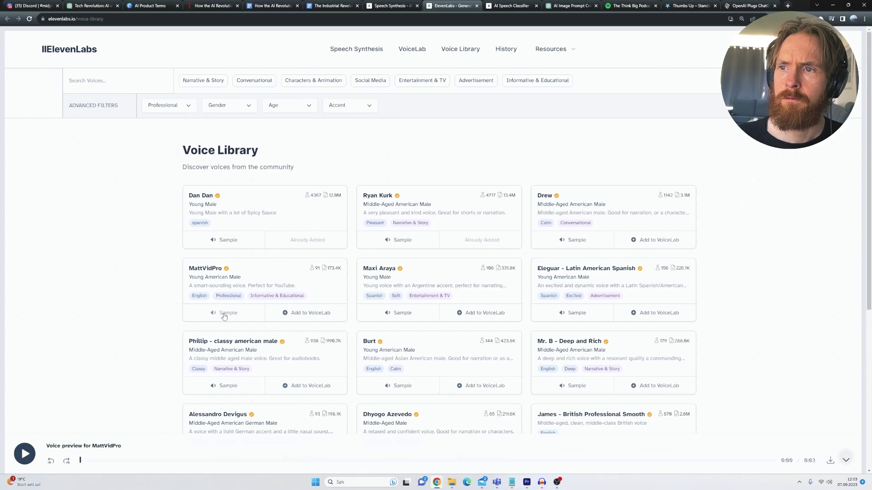
click(227, 313)
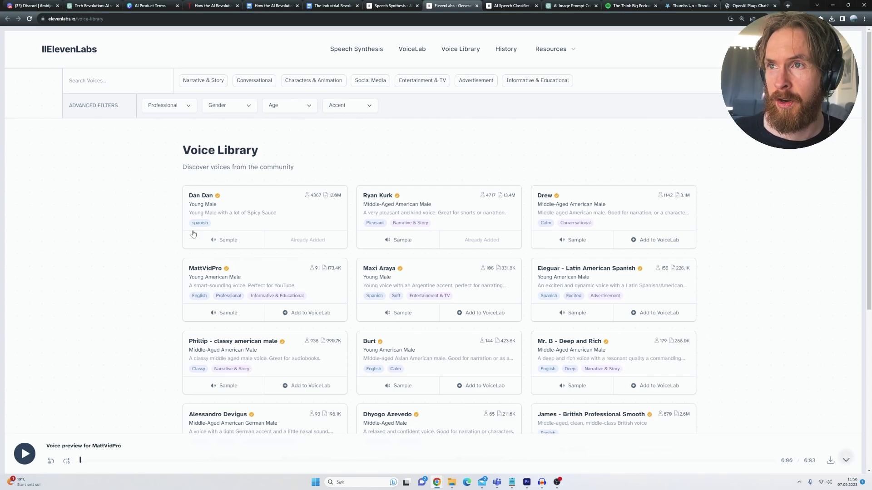
- Generate the Think Big Podcast intro in the soft Joanne voice, then pause playback midway
click(386, 8)
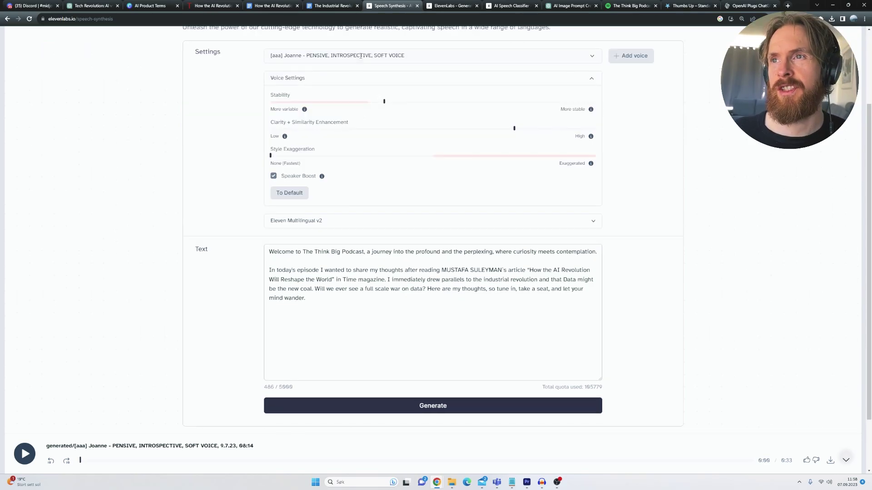
click(359, 59)
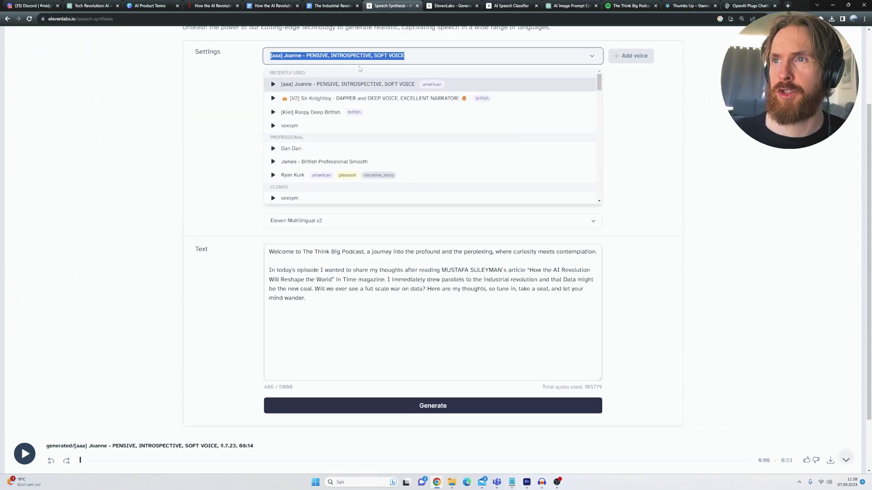
click(352, 84)
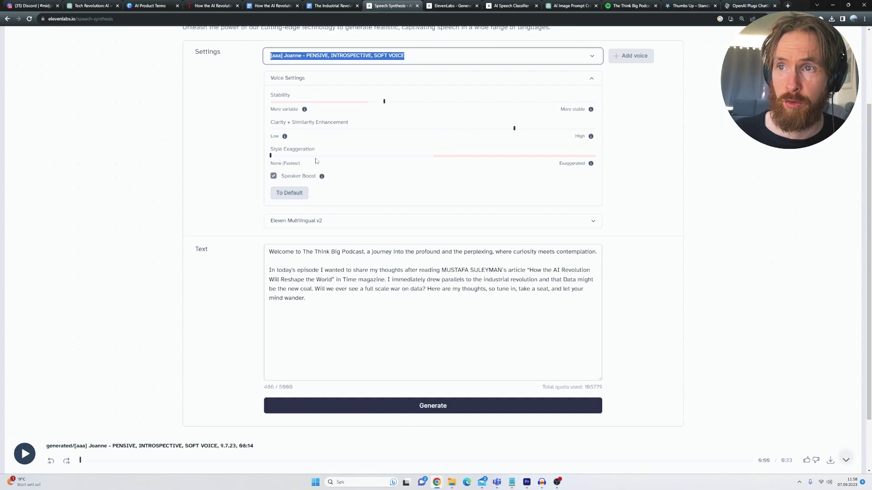
drag(341, 306, 287, 289)
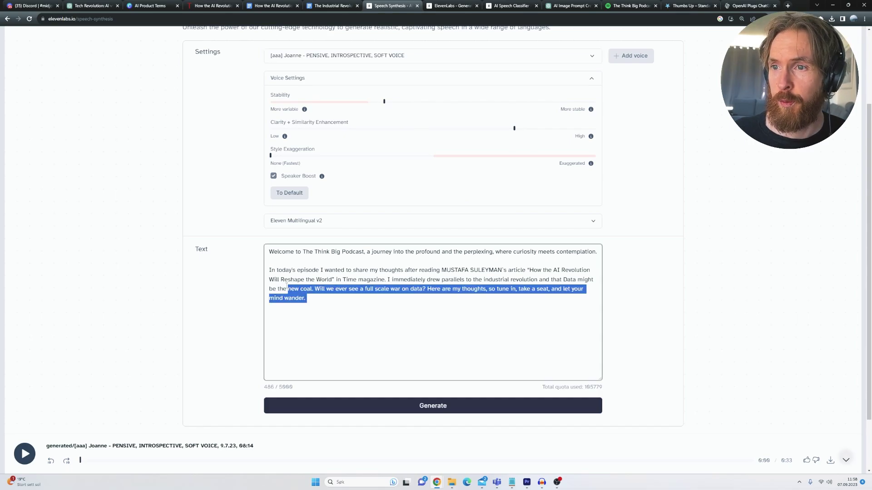
key(ctrl+a)
click(376, 321)
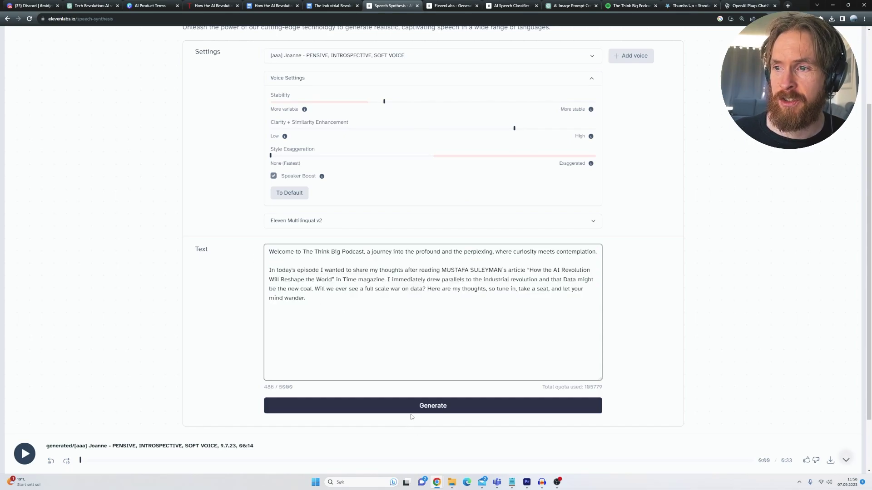
click(413, 408)
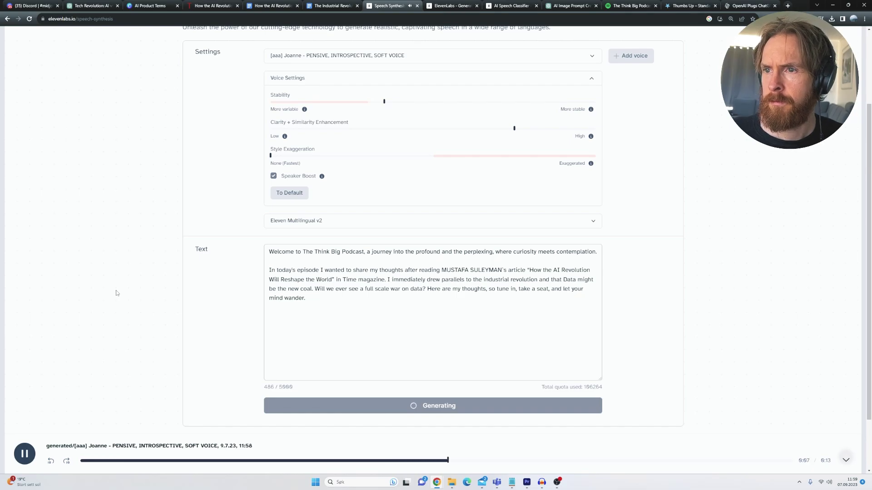
click(24, 455)
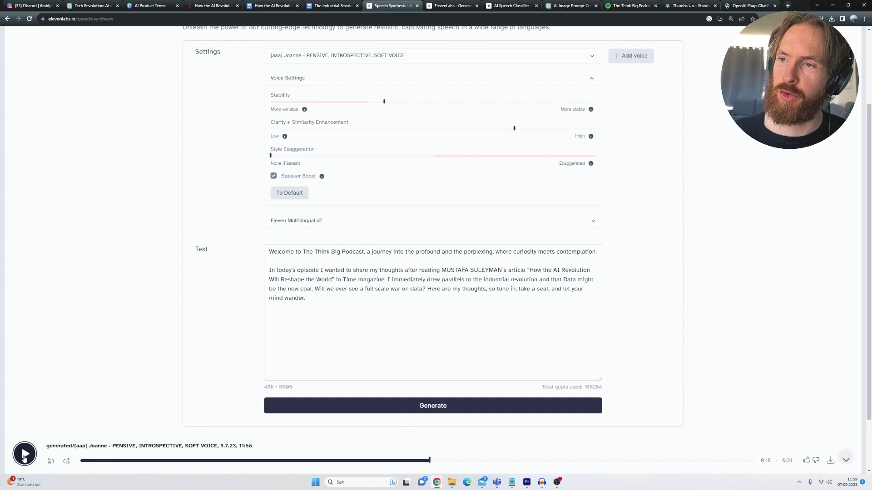
- Play the Think Big Podcast episode 'In the AI Revolution is Data The New Coal?'
click(627, 7)
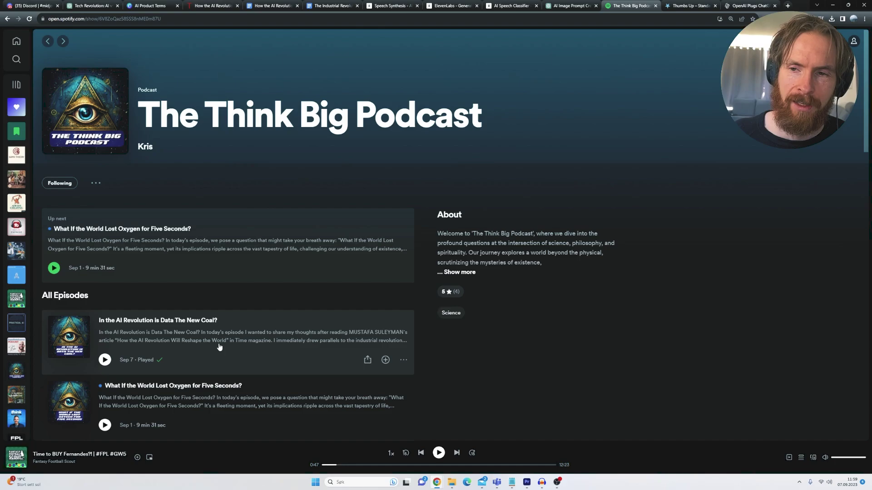
click(105, 359)
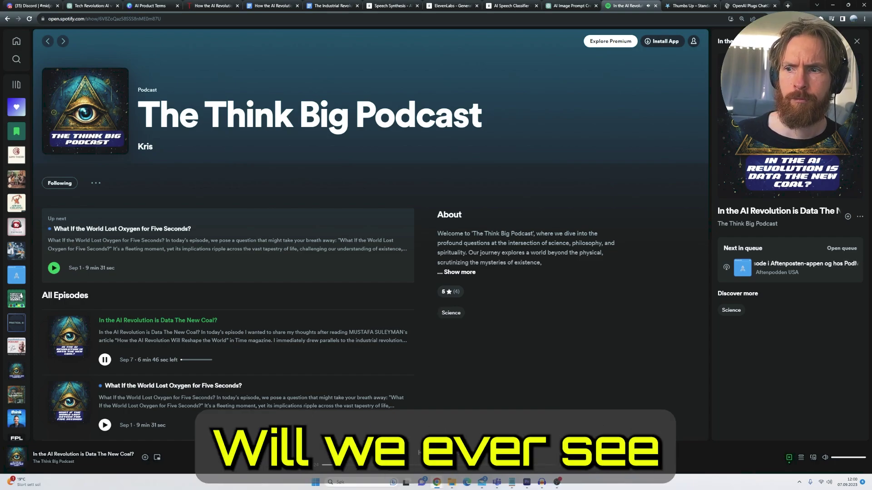
- Listen to the data episode in a picture-in-picture mini-player, then pause it
click(158, 458)
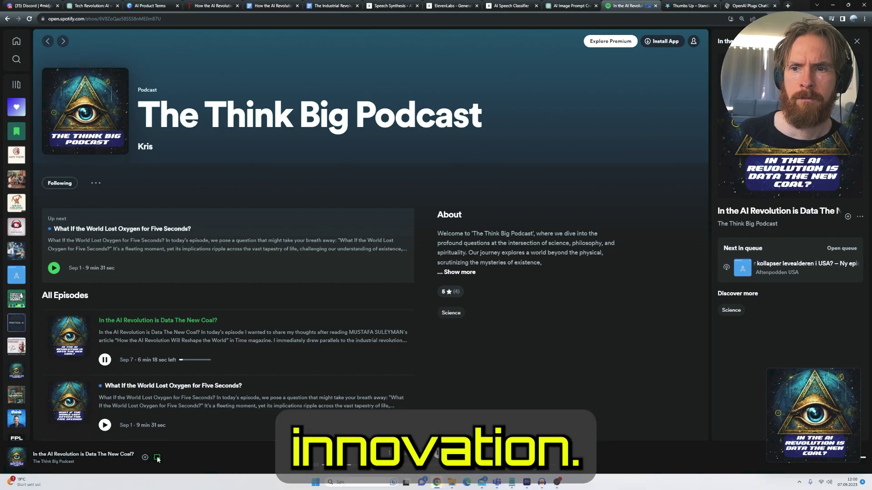
click(438, 453)
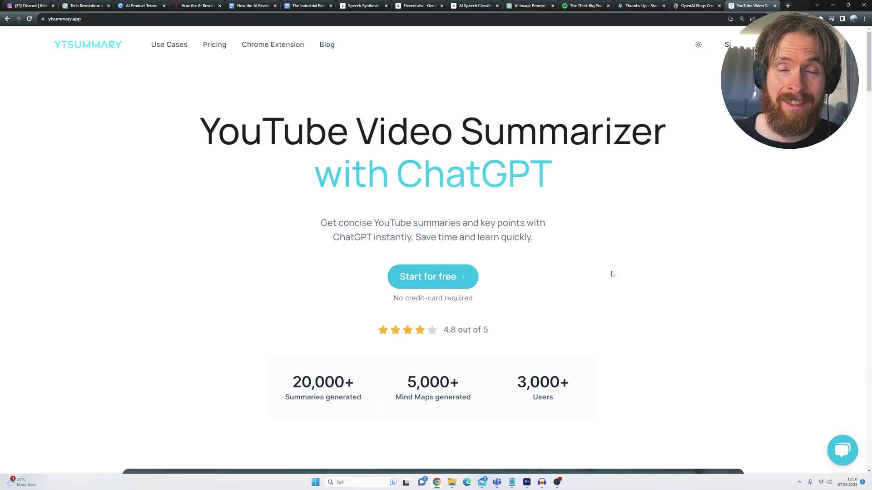
- Paste a YouTube link into YTSummary and summarize it in English with Outline mode
click(429, 278)
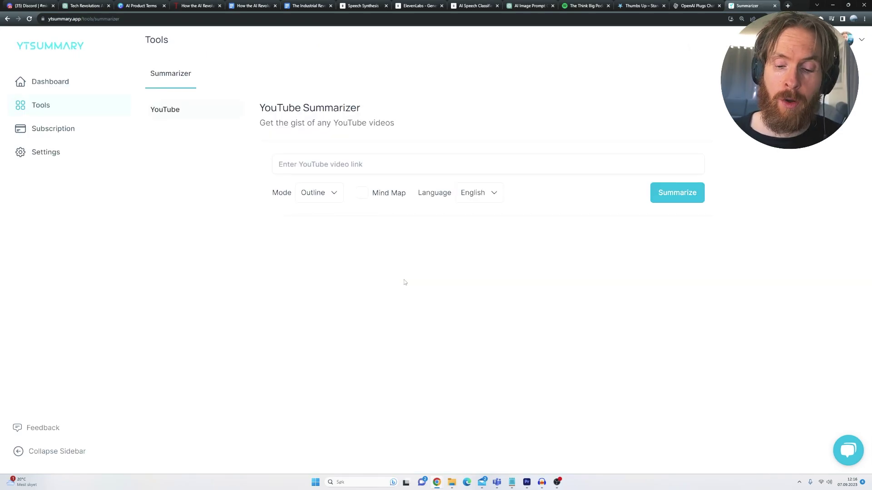
click(319, 165)
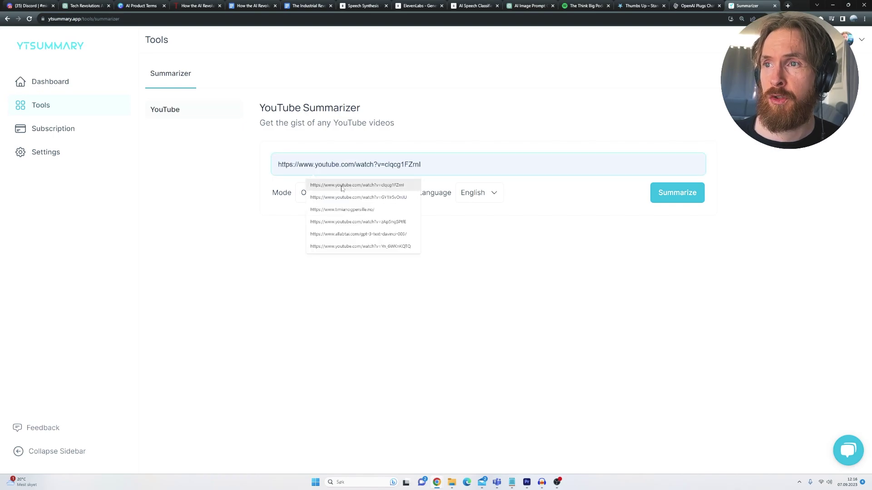
text(https://youtu.be/0wYmc7SzJfQ)
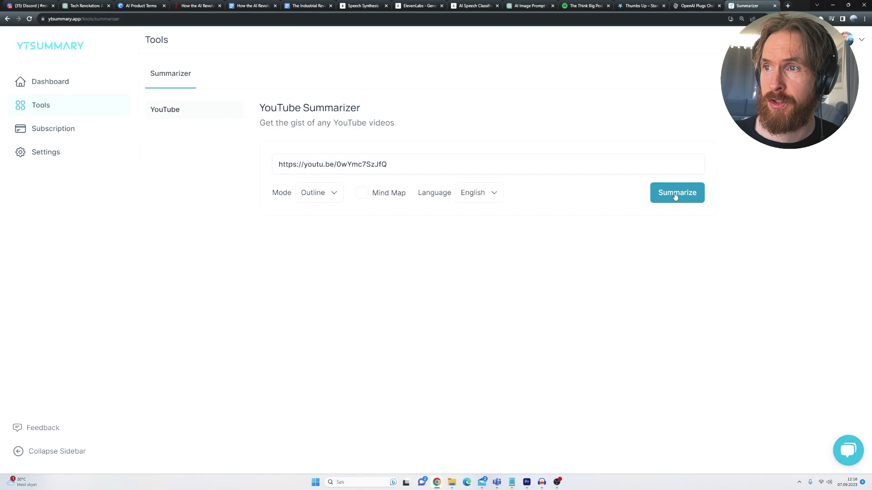
click(487, 195)
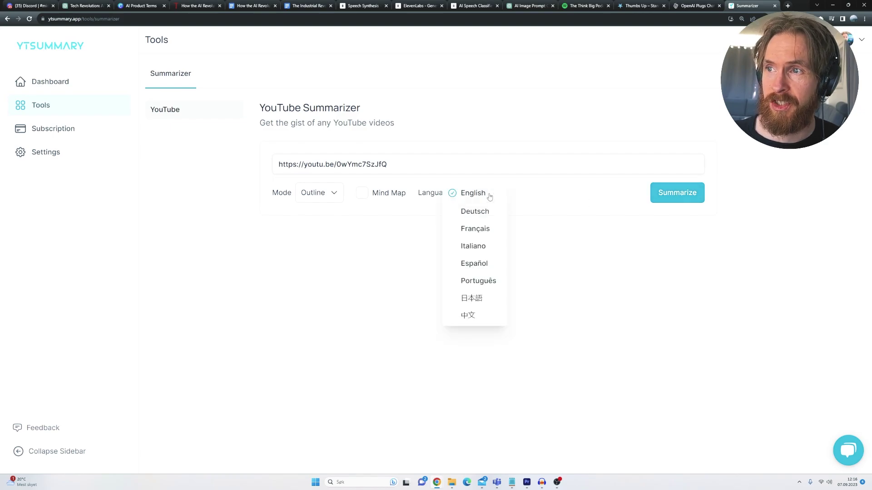
click(553, 264)
click(314, 194)
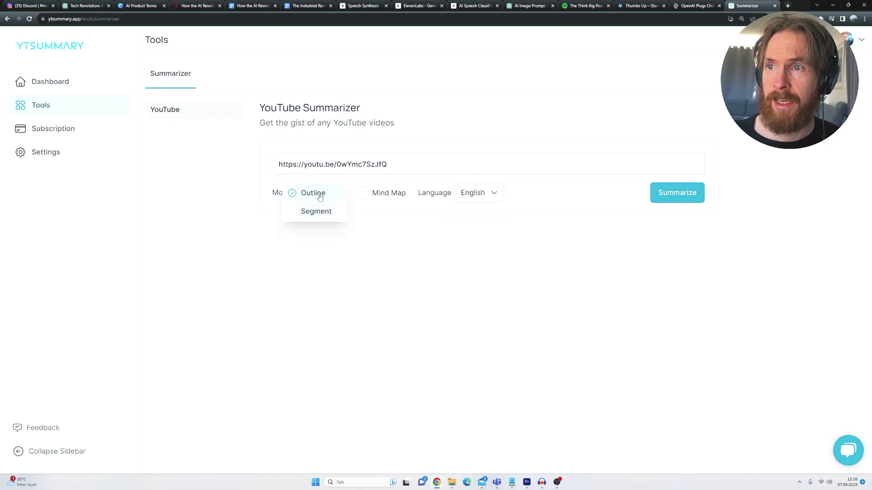
click(260, 220)
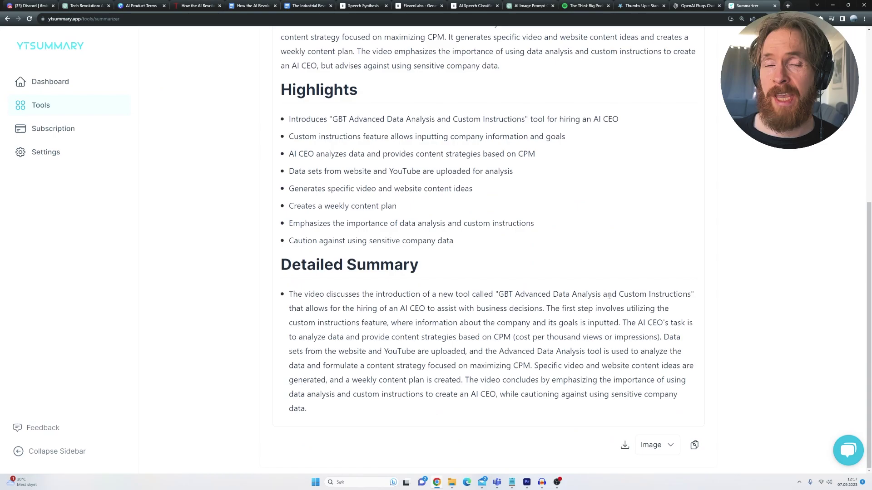
scroll(590, 294, up, 6)
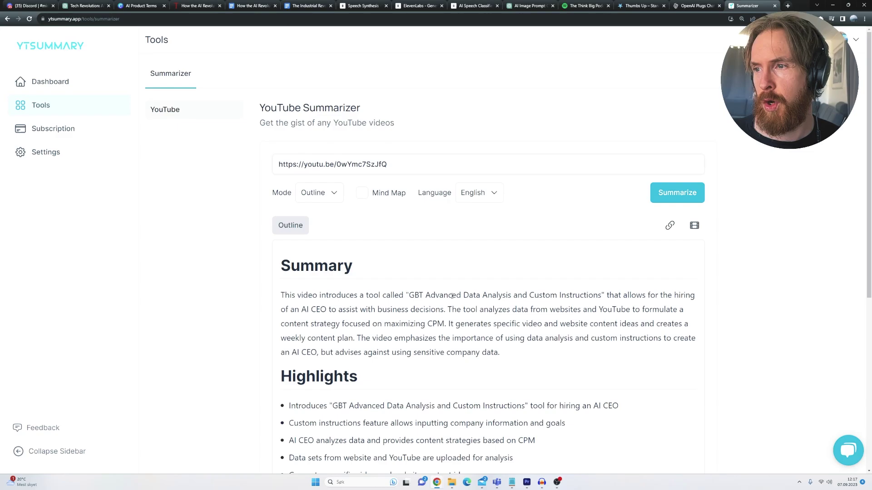
scroll(452, 295, down, 3)
scroll(452, 295, down, 2)
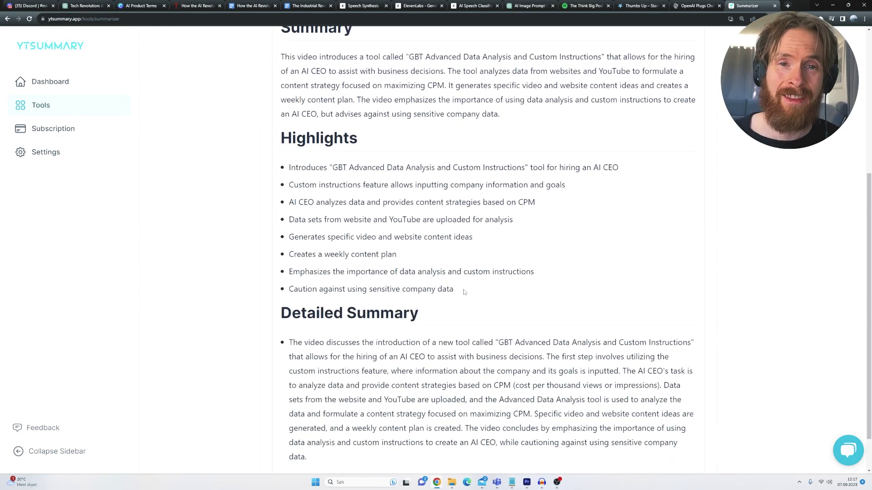
scroll(464, 292, up, 2)
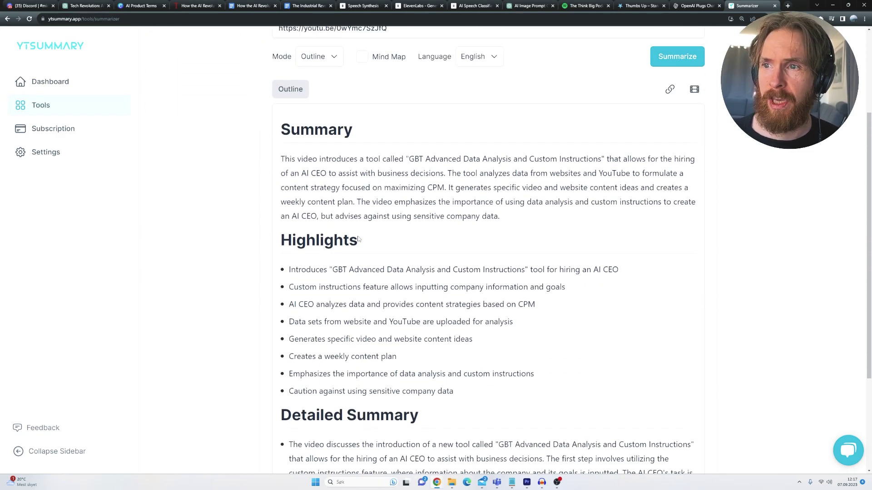
scroll(393, 263, down, 3)
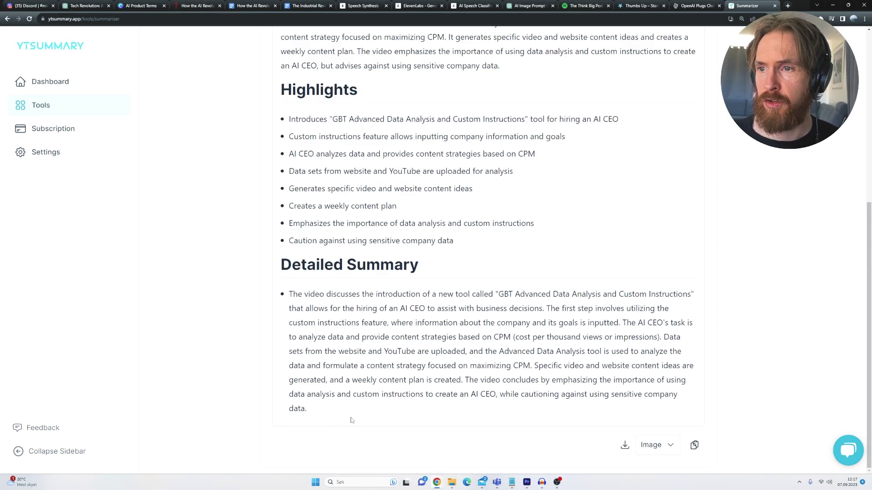
scroll(305, 208, up, 1)
scroll(306, 208, up, 1)
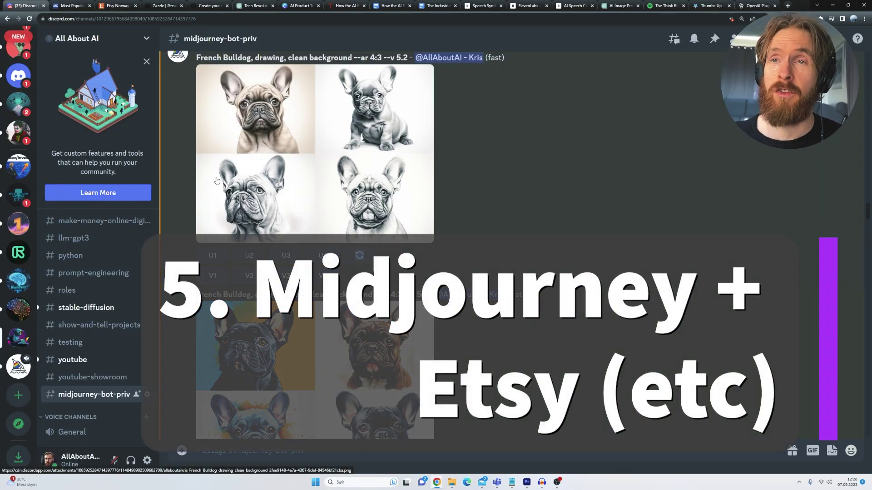
click(115, 5)
click(163, 5)
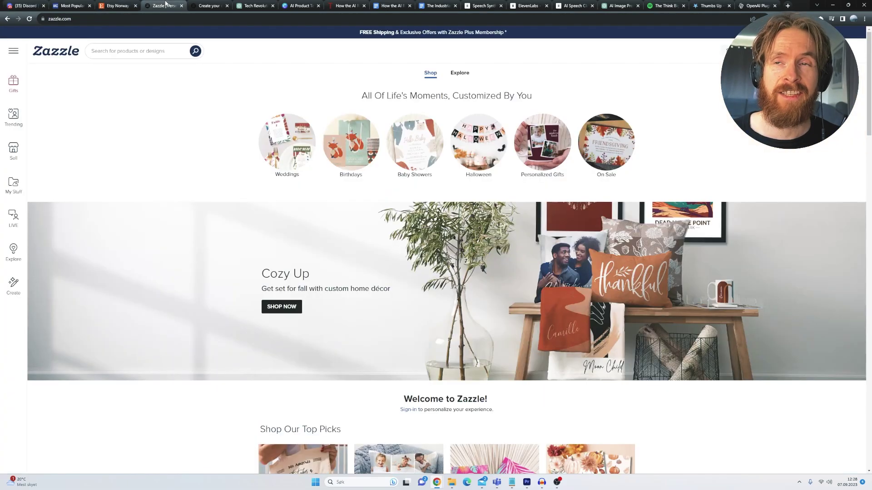
click(21, 5)
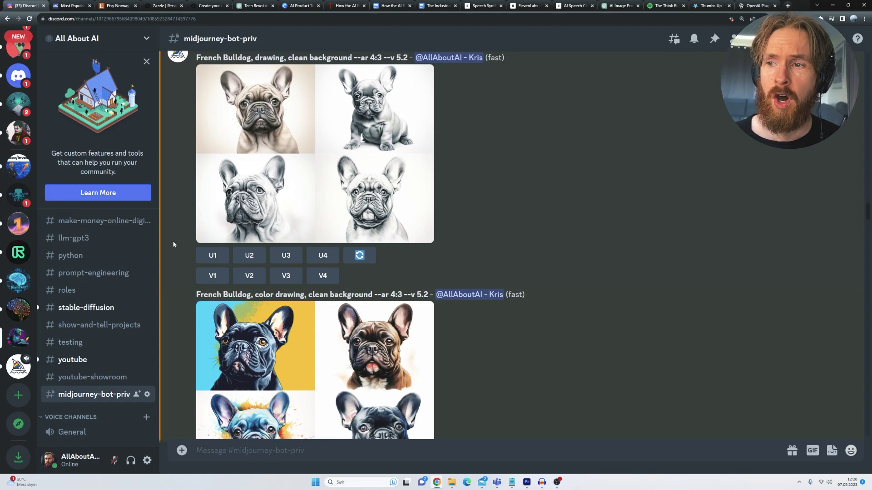
click(165, 5)
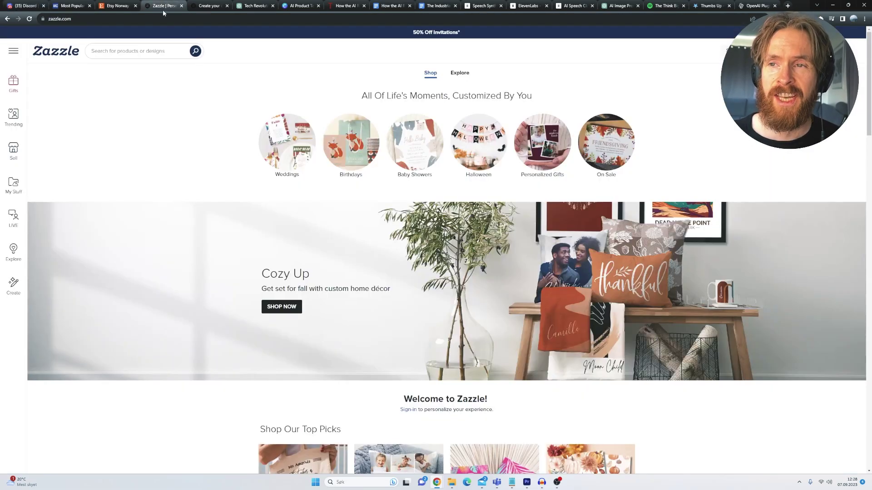
click(28, 6)
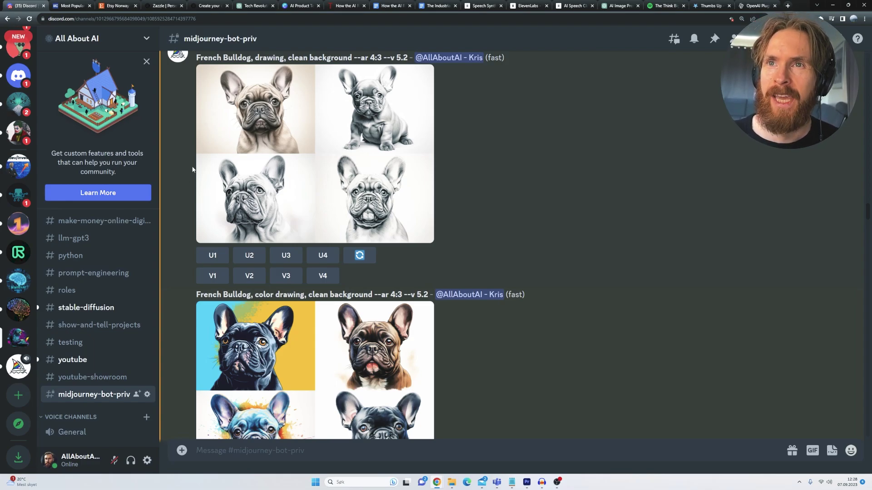
- Open AKC's 2022 popular breeds list, highlighting French Bulldogs and Labrador Retrievers at the top
click(70, 5)
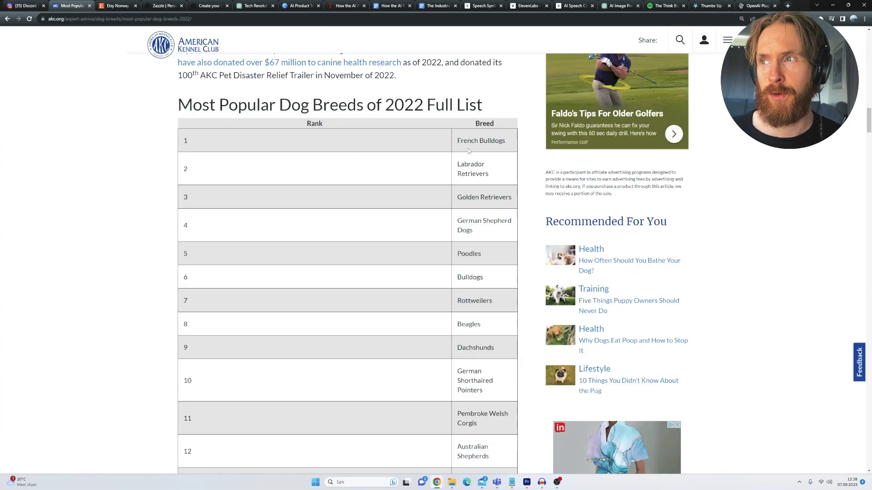
drag(457, 141, 507, 142)
drag(496, 176, 457, 161)
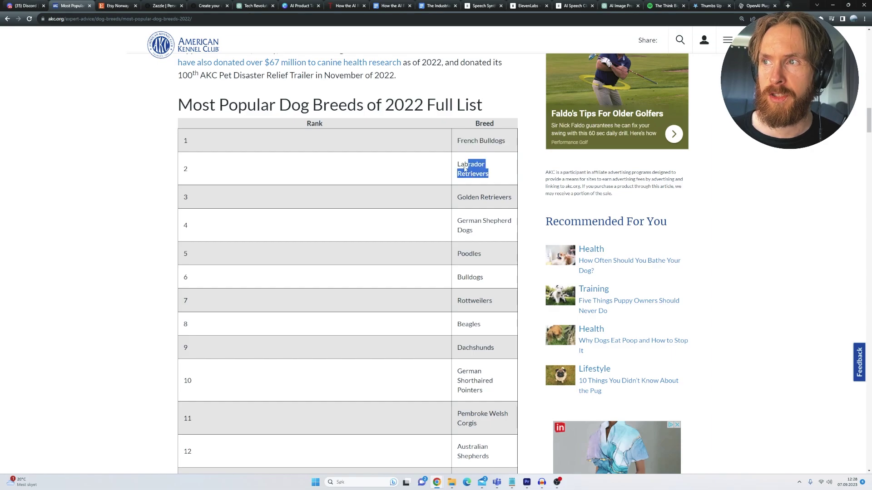
click(499, 170)
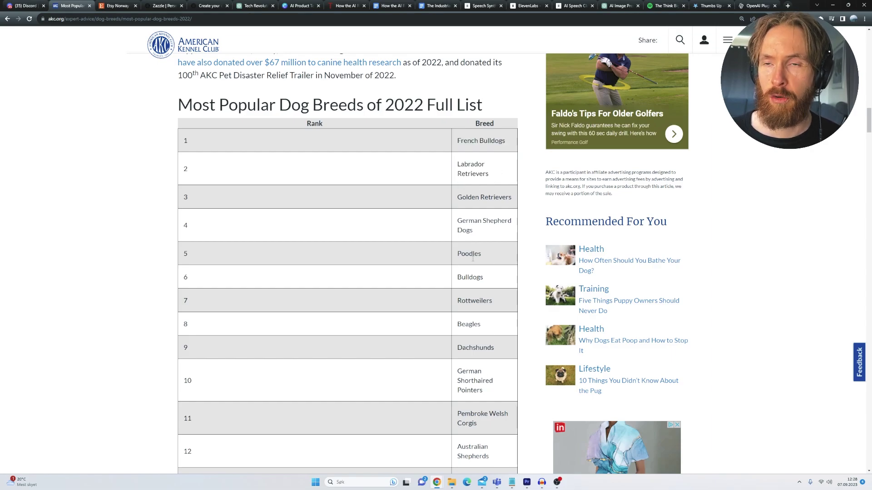
- Back in Discord's Midjourney channel, find and highlight the French Bulldog puppy prompt
click(22, 5)
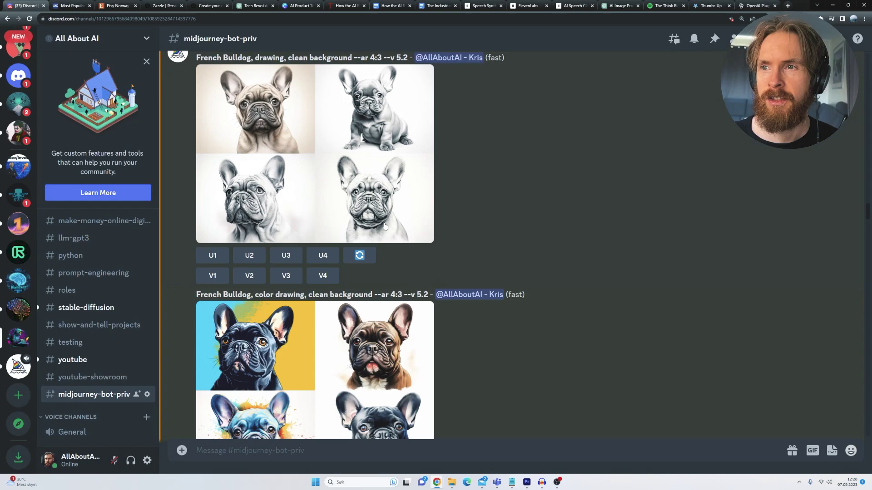
scroll(404, 240, up, 1)
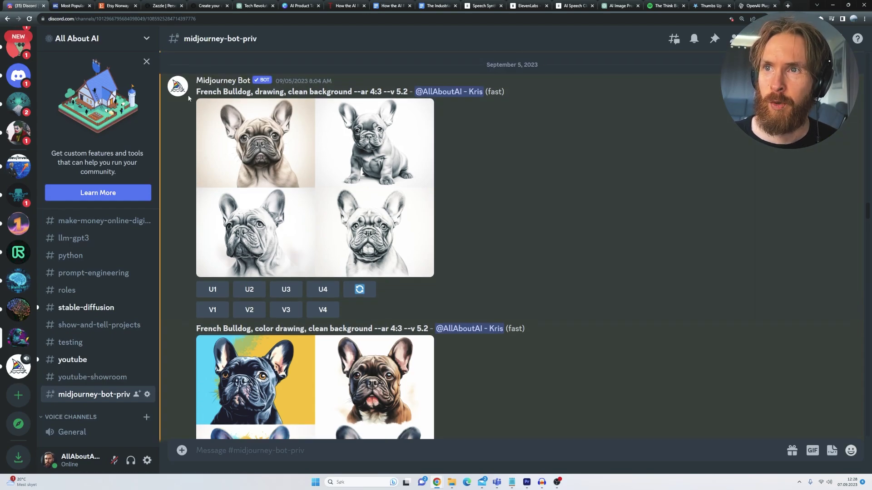
scroll(223, 184, down, 5)
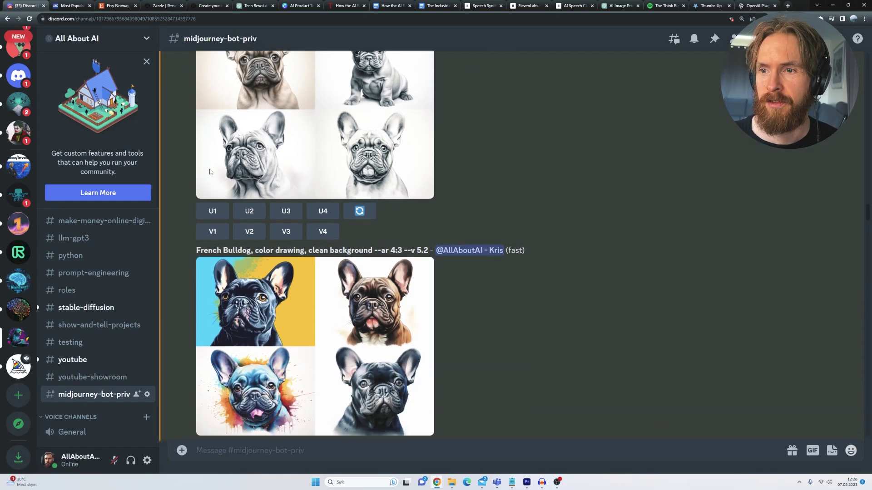
scroll(223, 184, down, 2)
drag(197, 257, 277, 257)
drag(171, 269, 440, 269)
scroll(493, 351, down, 2)
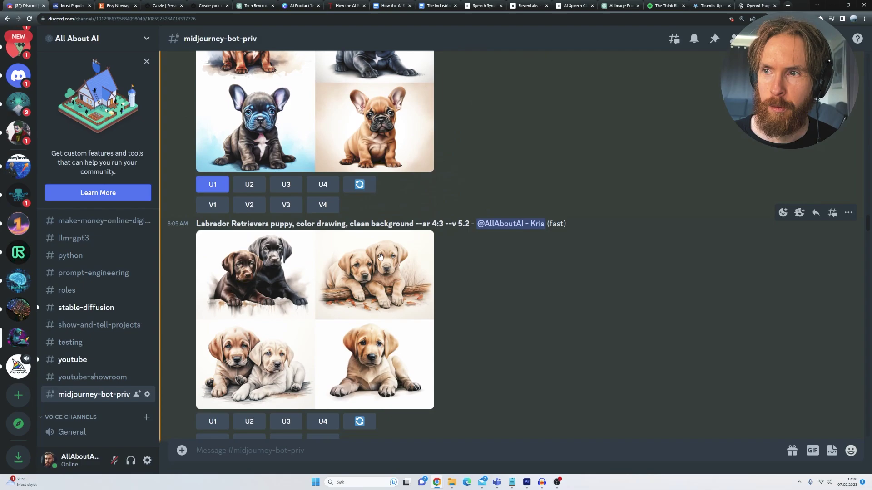
- Open the brown French Bulldog puppy image full-size in its own browser tab
click(348, 294)
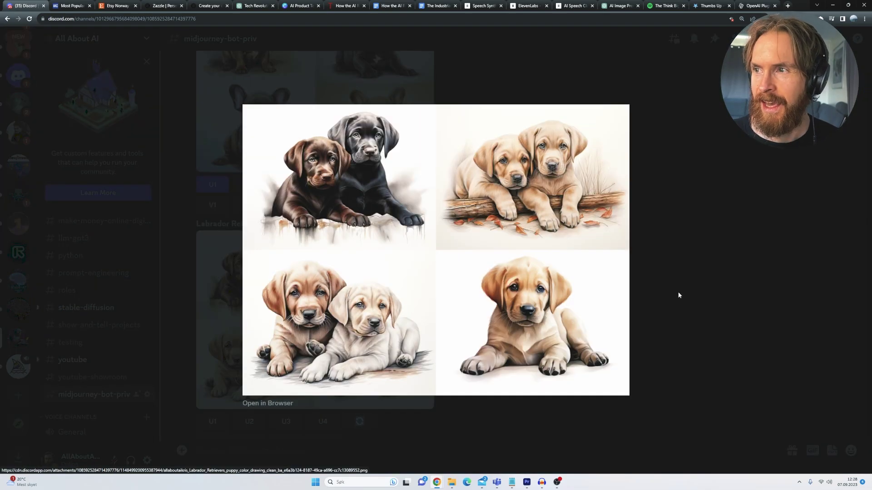
click(677, 298)
scroll(351, 288, up, 4)
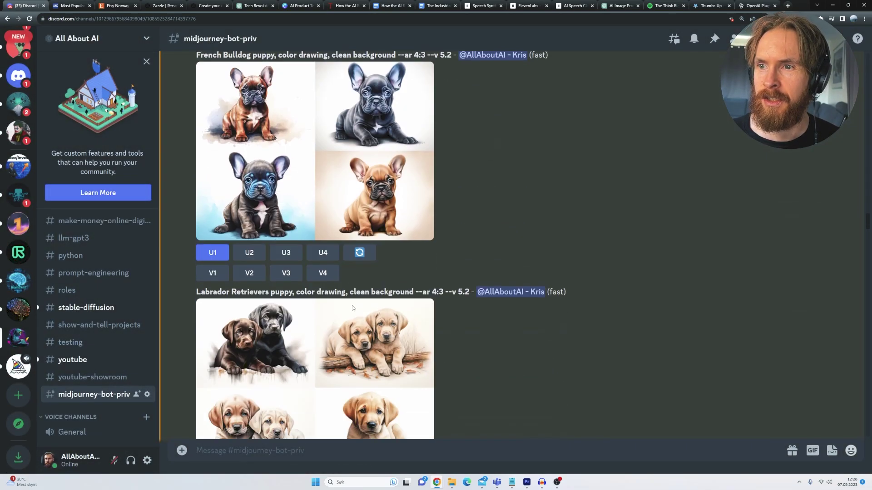
scroll(322, 273, down, 10)
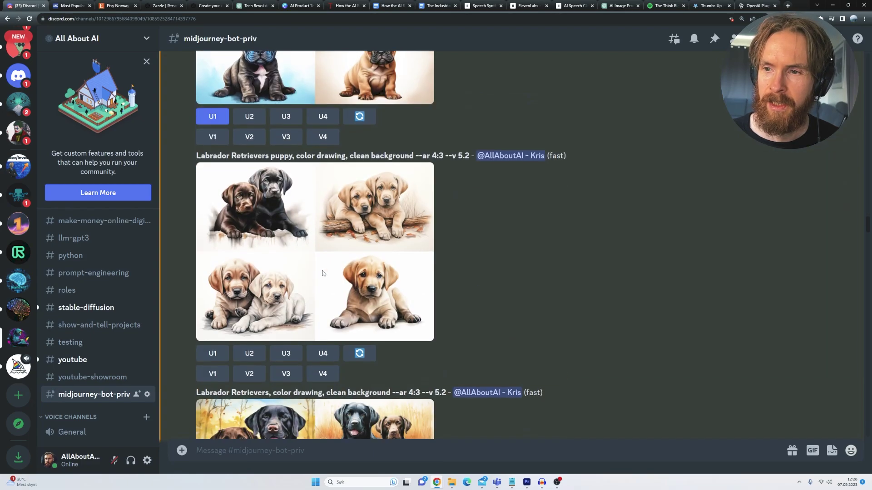
scroll(323, 272, down, 4)
click(291, 363)
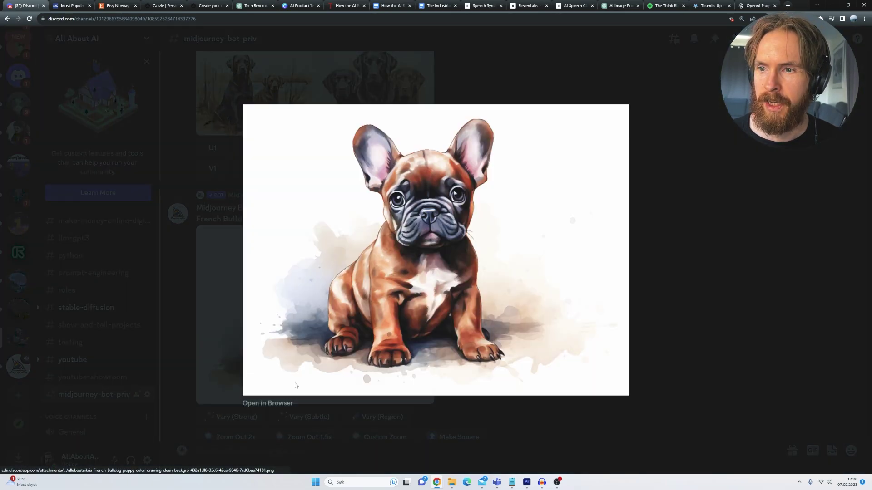
click(277, 404)
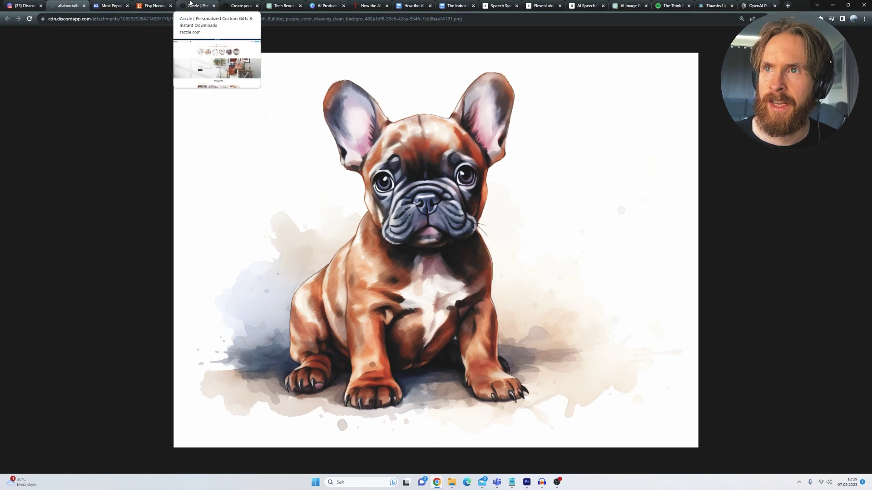
- View the enlarged Zazzle Wood Box Sign photo with the puppy drawing, then return to Discord
click(191, 4)
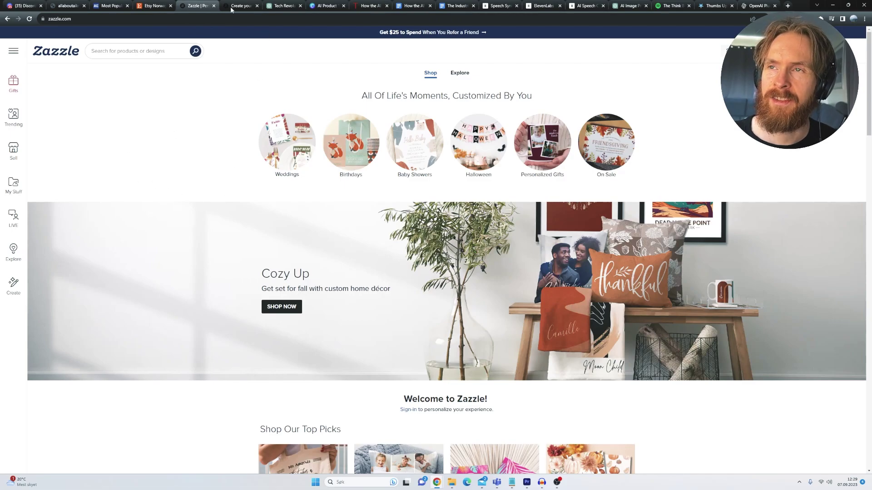
key(ctrl+Tab)
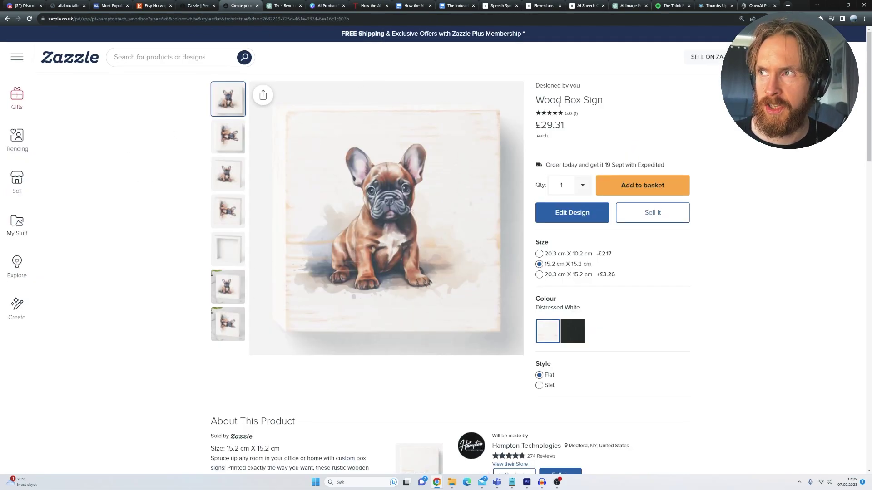
click(423, 193)
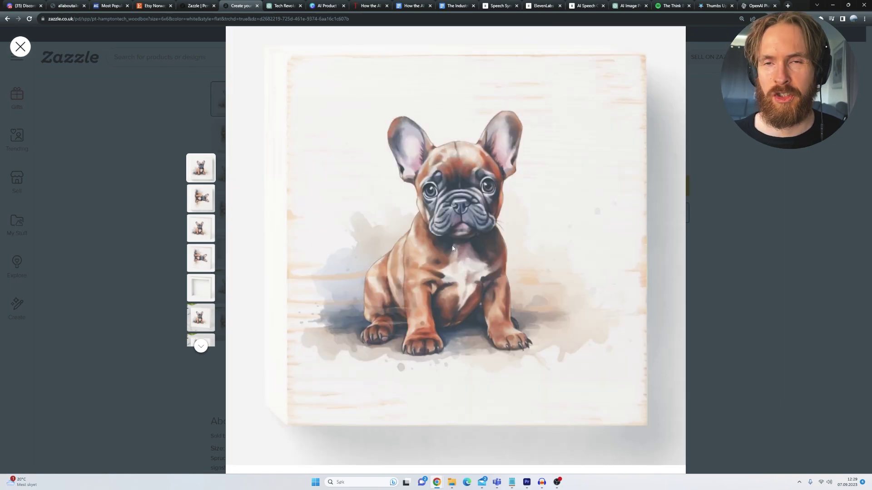
click(142, 274)
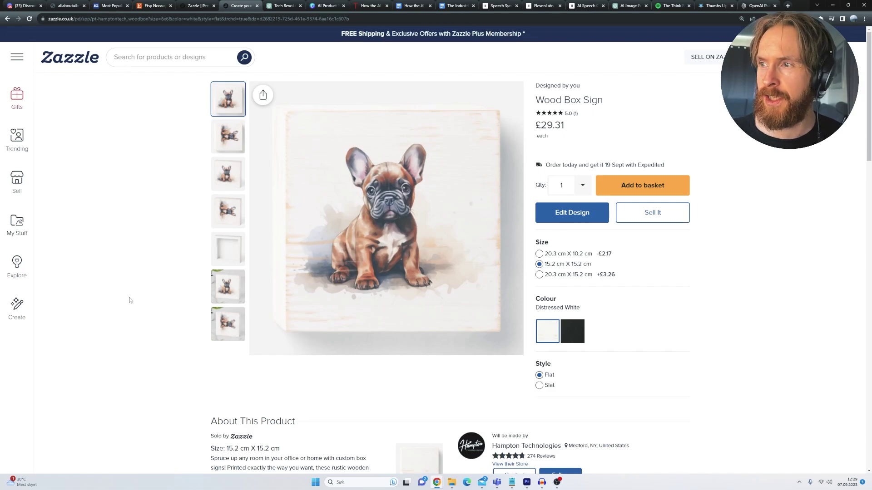
key(ctrl+1)
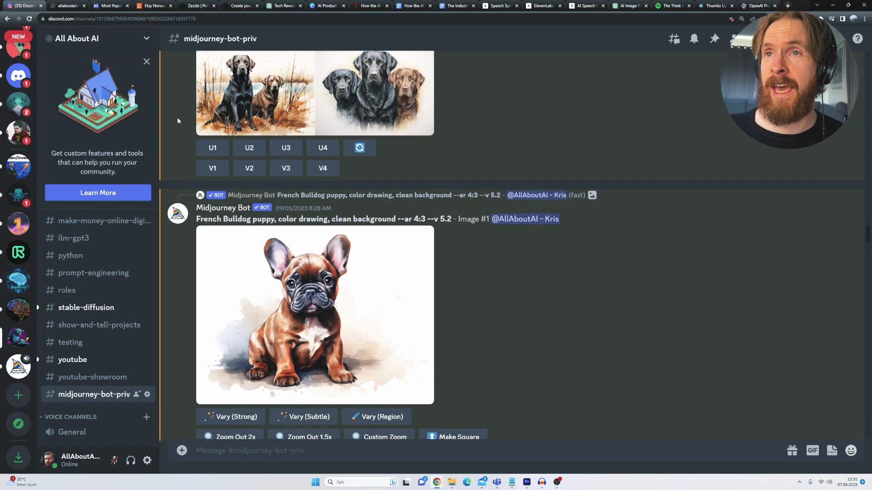
- Show the ChatGPT data-as-new-coal article at its Ethical Implications section
click(275, 6)
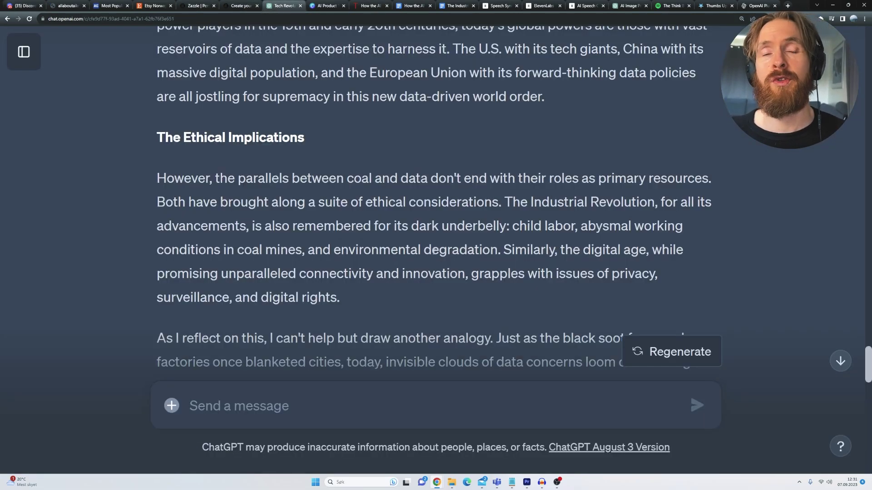